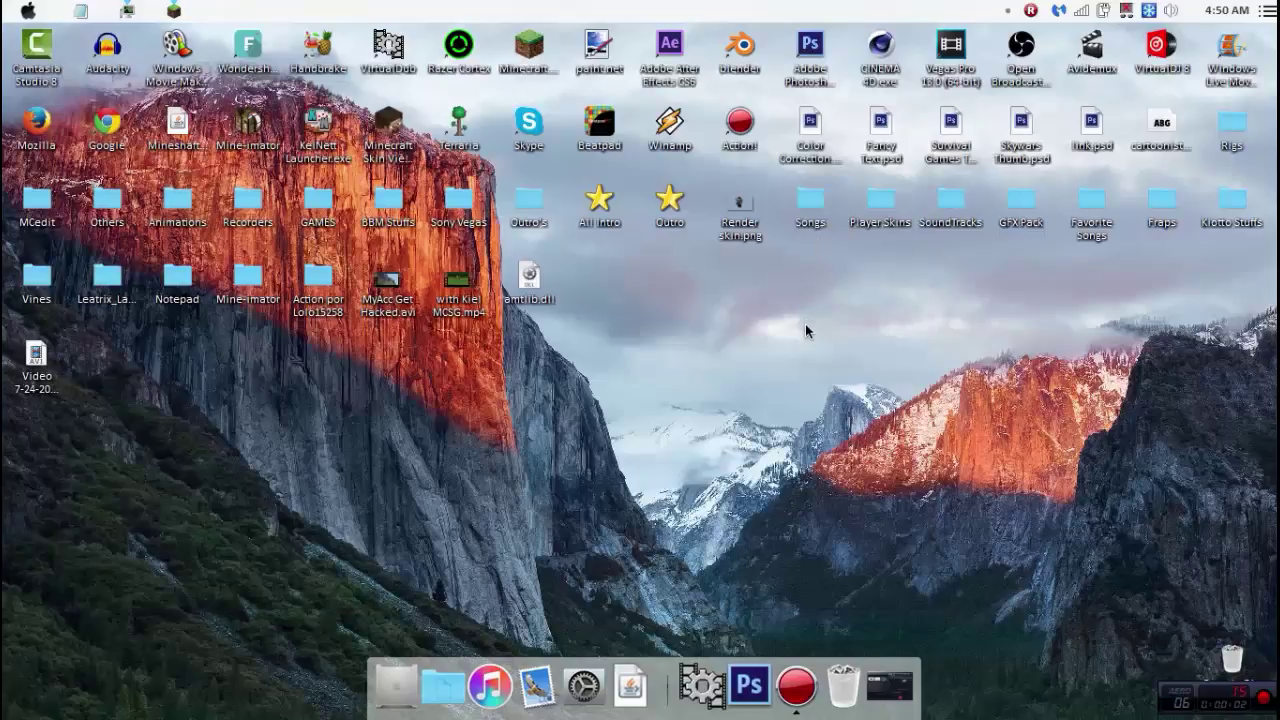
Refresh the desktop icons and launch the Minecraft Launcher
right_click(738, 226)
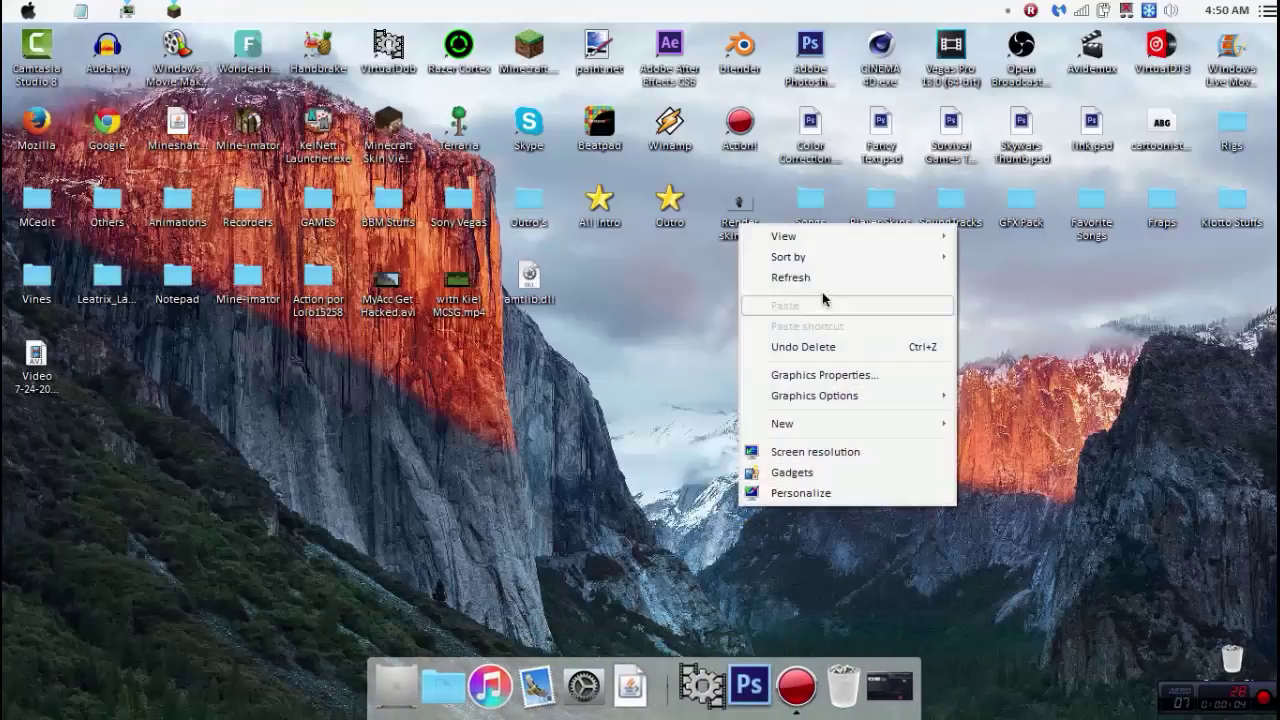
click(788, 279)
click(172, 10)
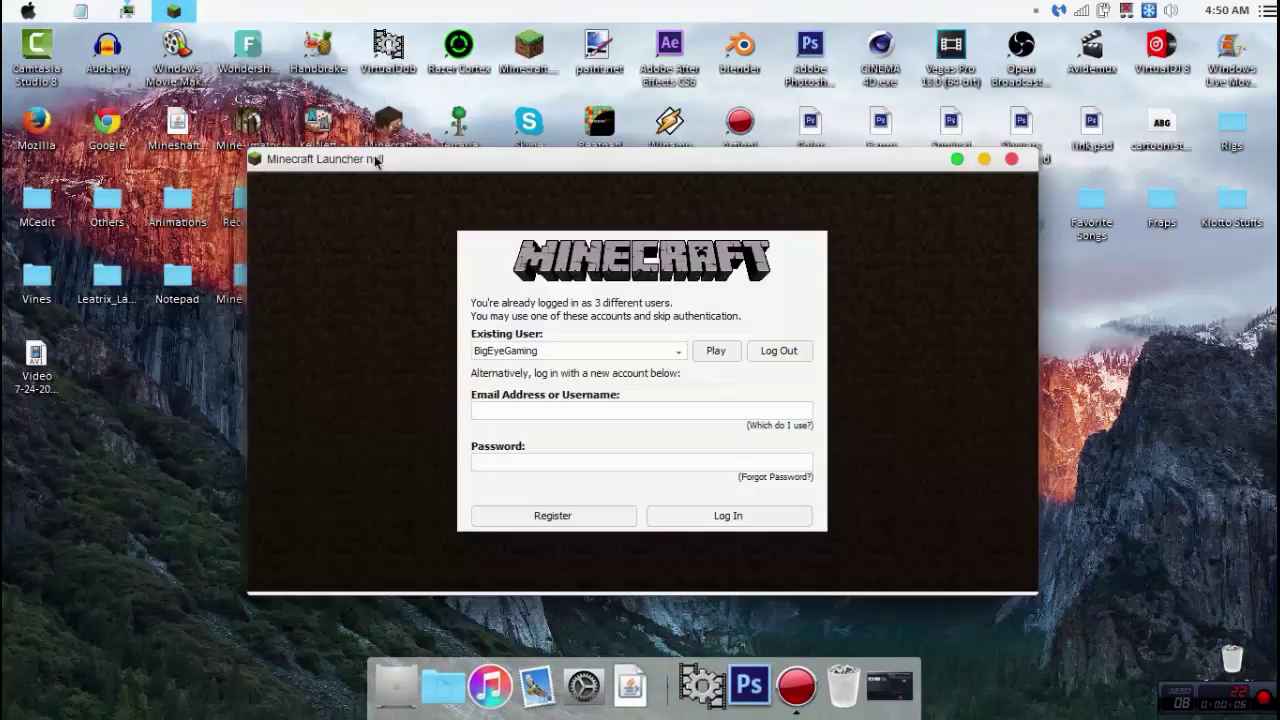
Place a narrowed Task Manager beside the launcher and sign in with the account's username and password
drag(408, 158, 644, 41)
click(126, 10)
drag(354, 137, 220, 145)
drag(731, 276, 466, 276)
right_click(322, 5)
click(401, 134)
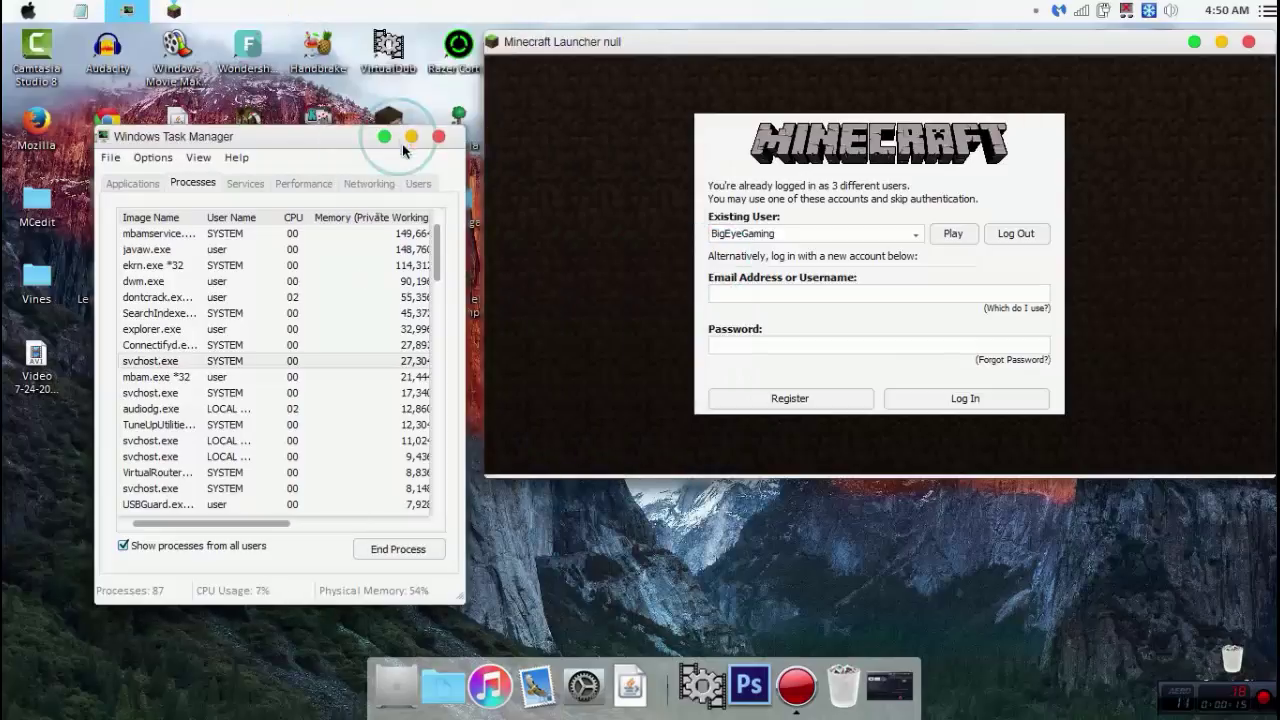
click(816, 290)
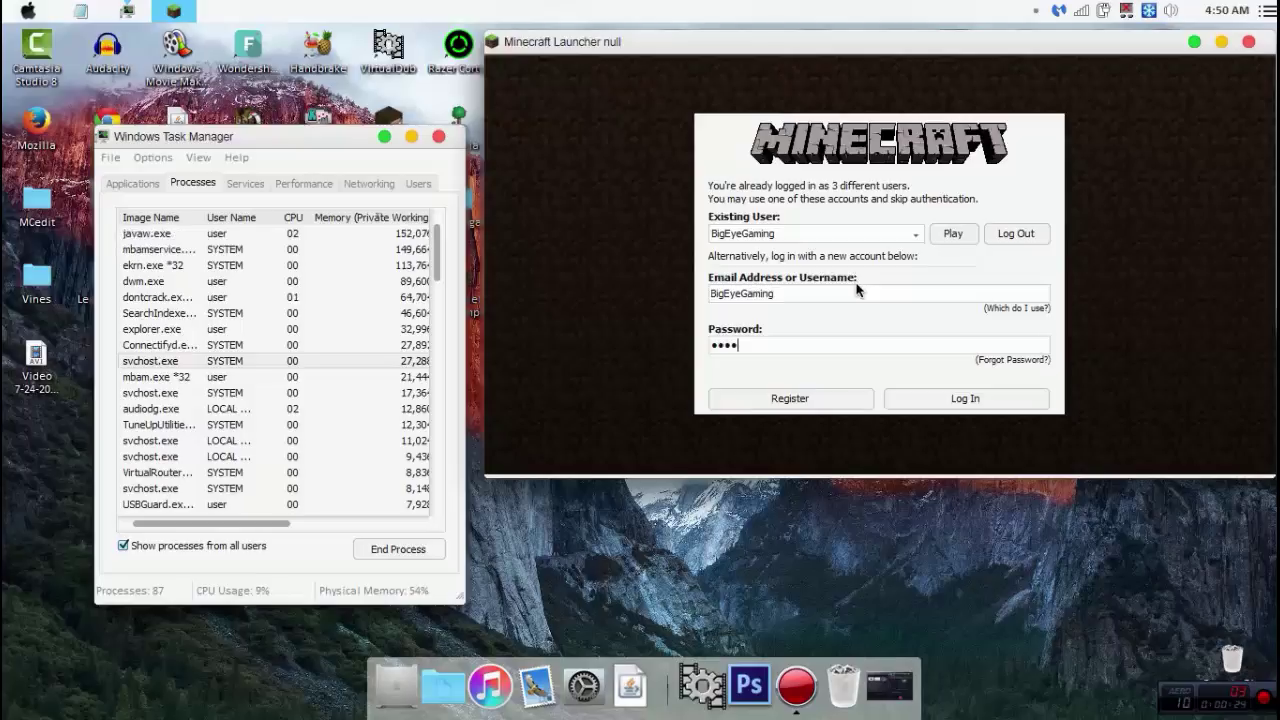
key(Return)
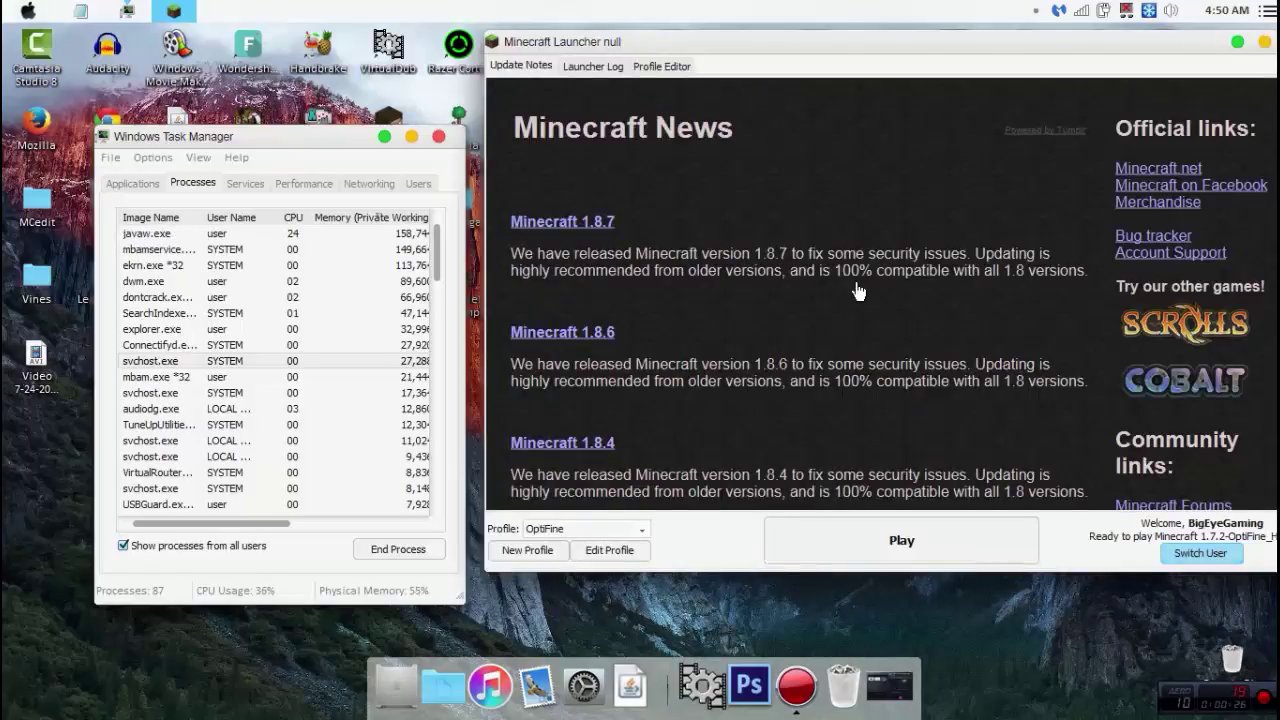
Launch the OptiFine profile and rearrange Task Manager and the launcher while it downloads
click(953, 524)
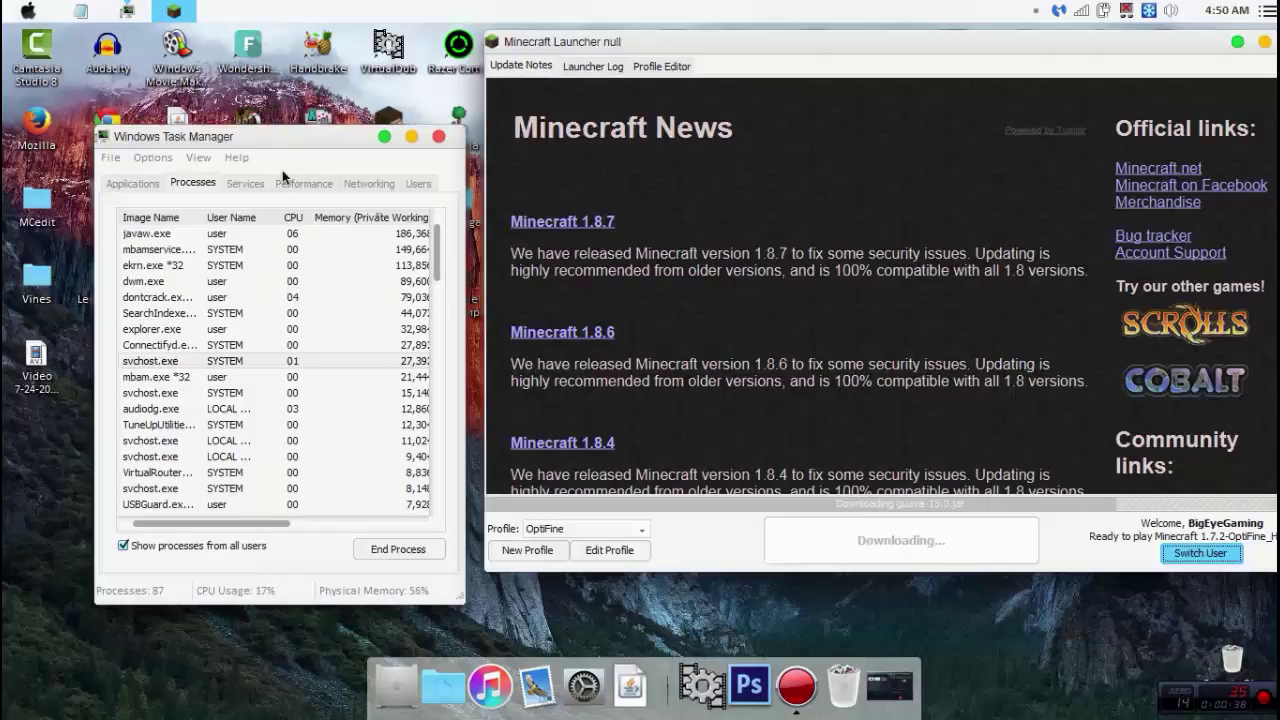
drag(290, 148, 211, 57)
drag(579, 48, 487, 75)
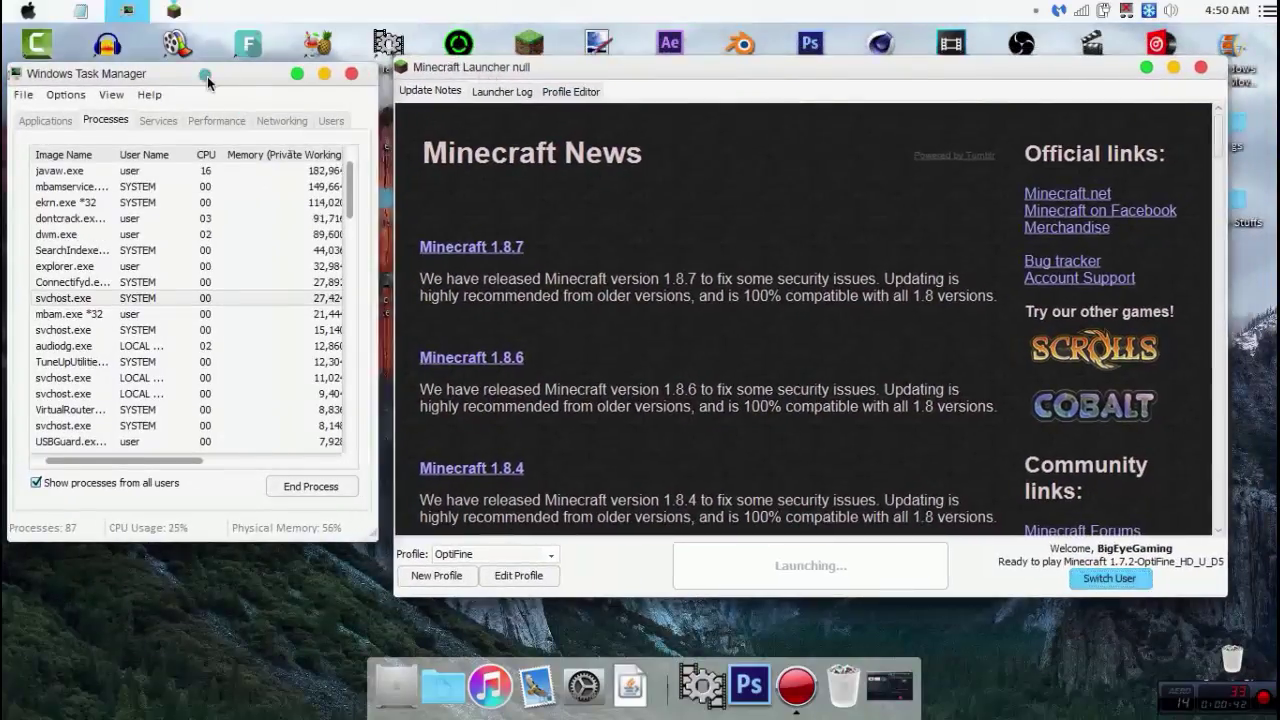
drag(208, 77, 222, 82)
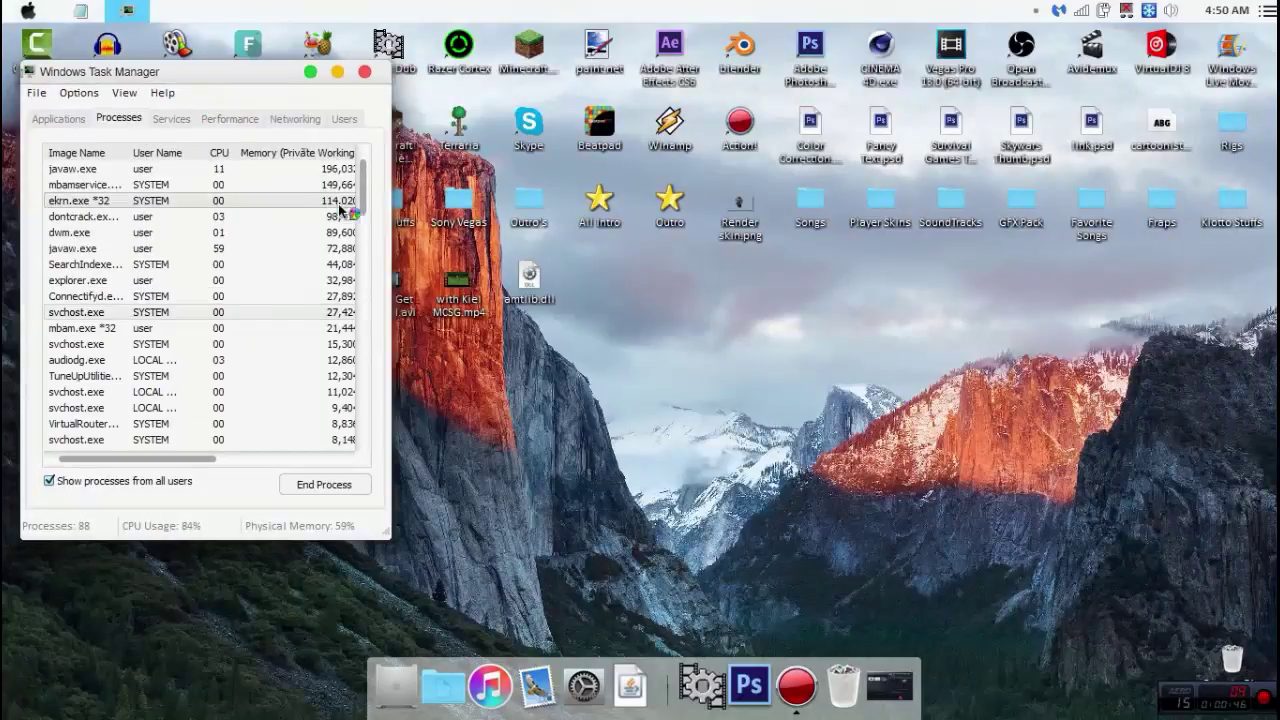
Show running applications in Task Manager at the top-left, then bring the Minecraft title screen forward
click(70, 121)
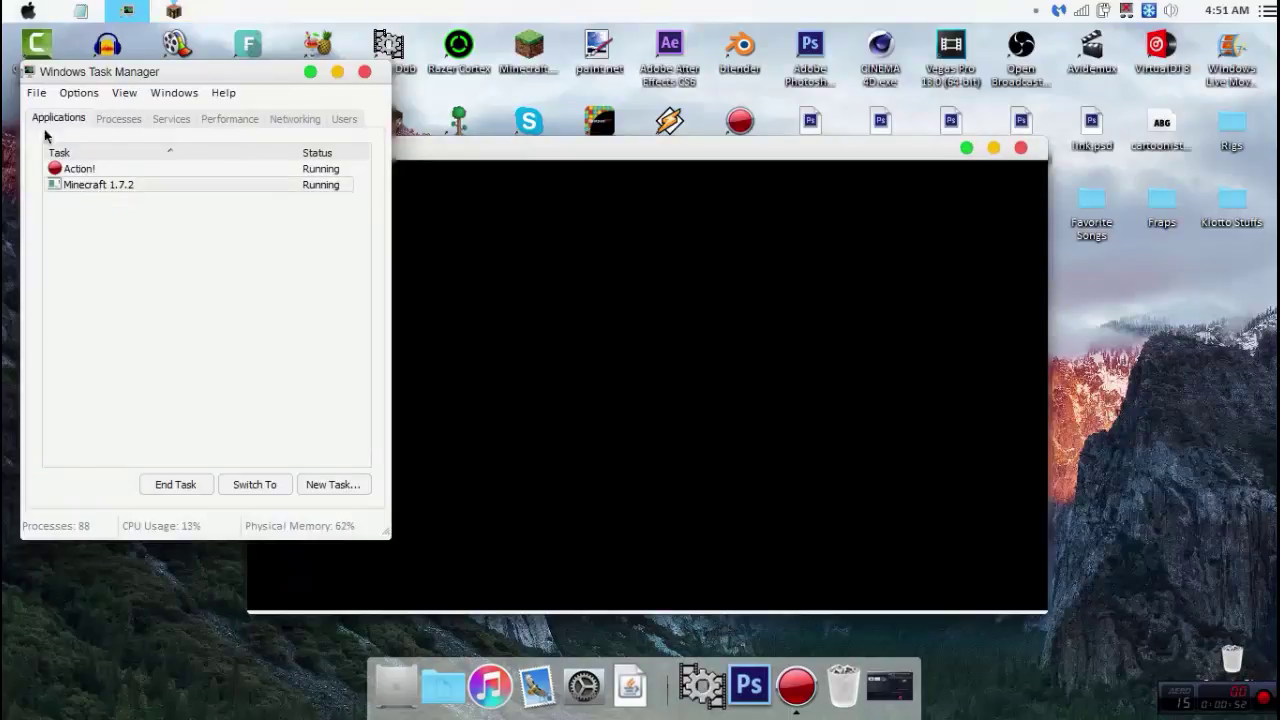
drag(143, 79, 135, 47)
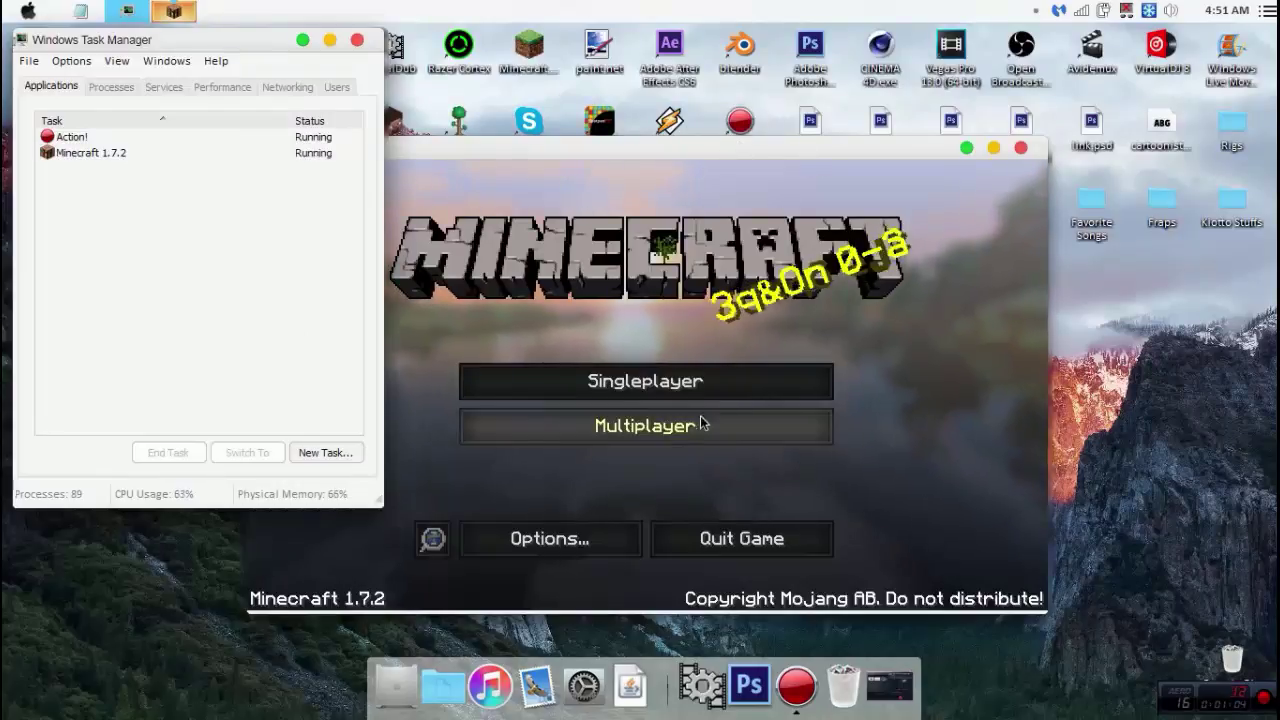
click(700, 422)
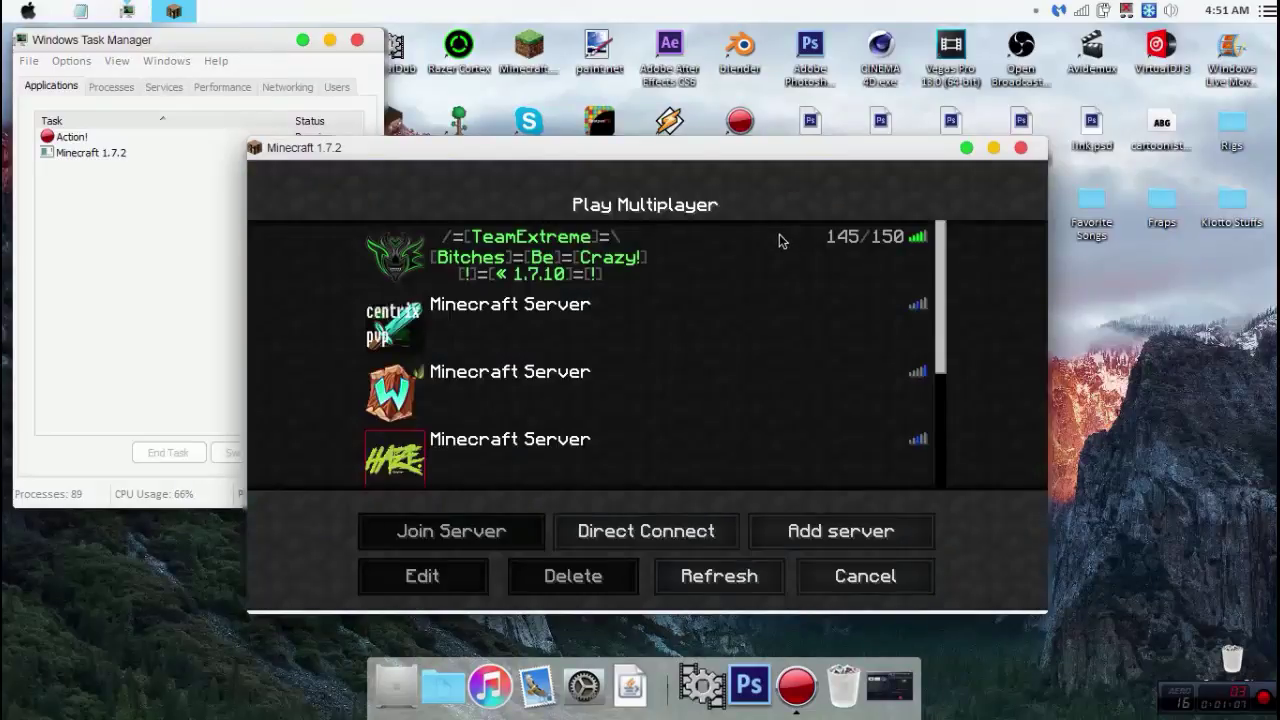
Join CentrixPVP from the Multiplayer list and log in with /login and the account password
click(757, 297)
scroll(757, 337, down, 1)
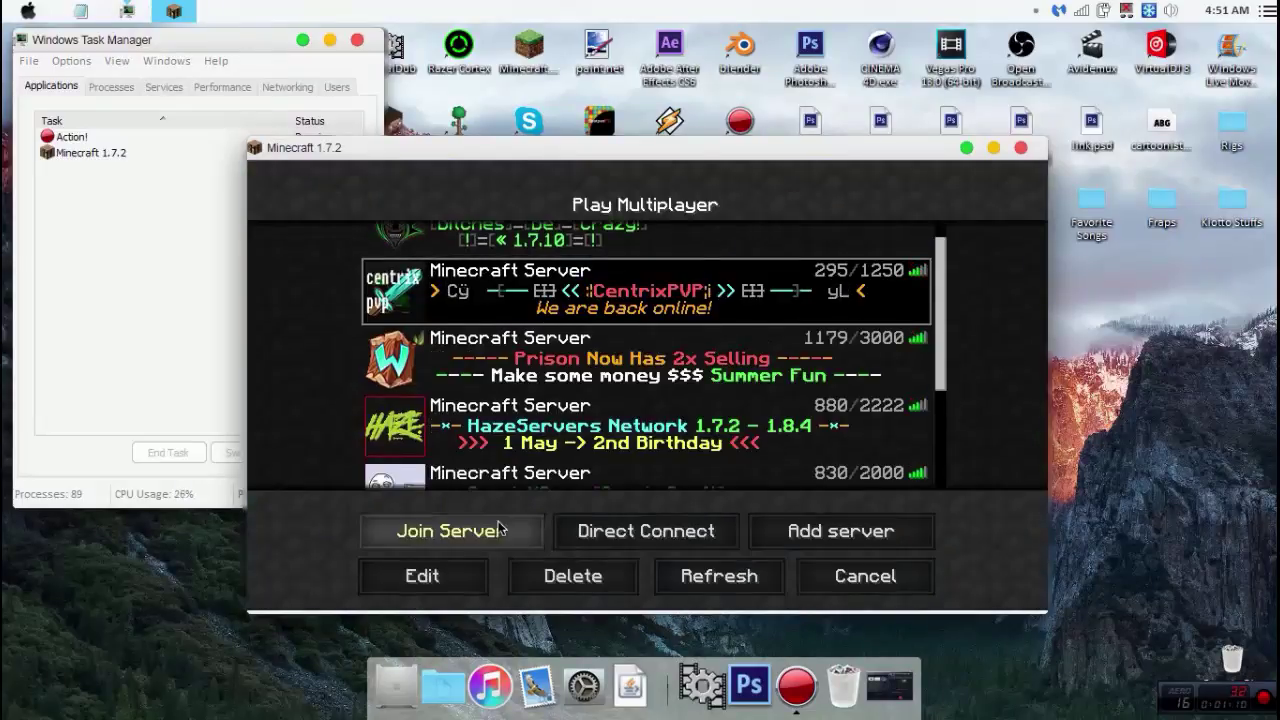
click(470, 543)
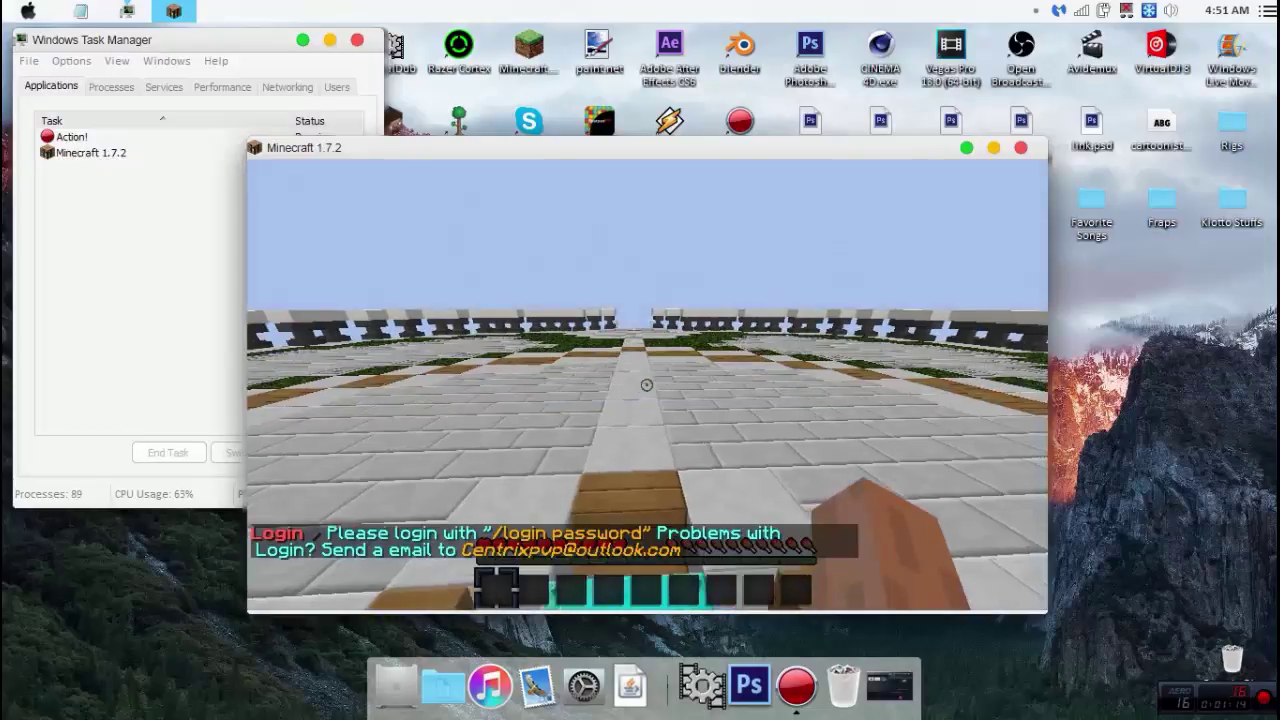
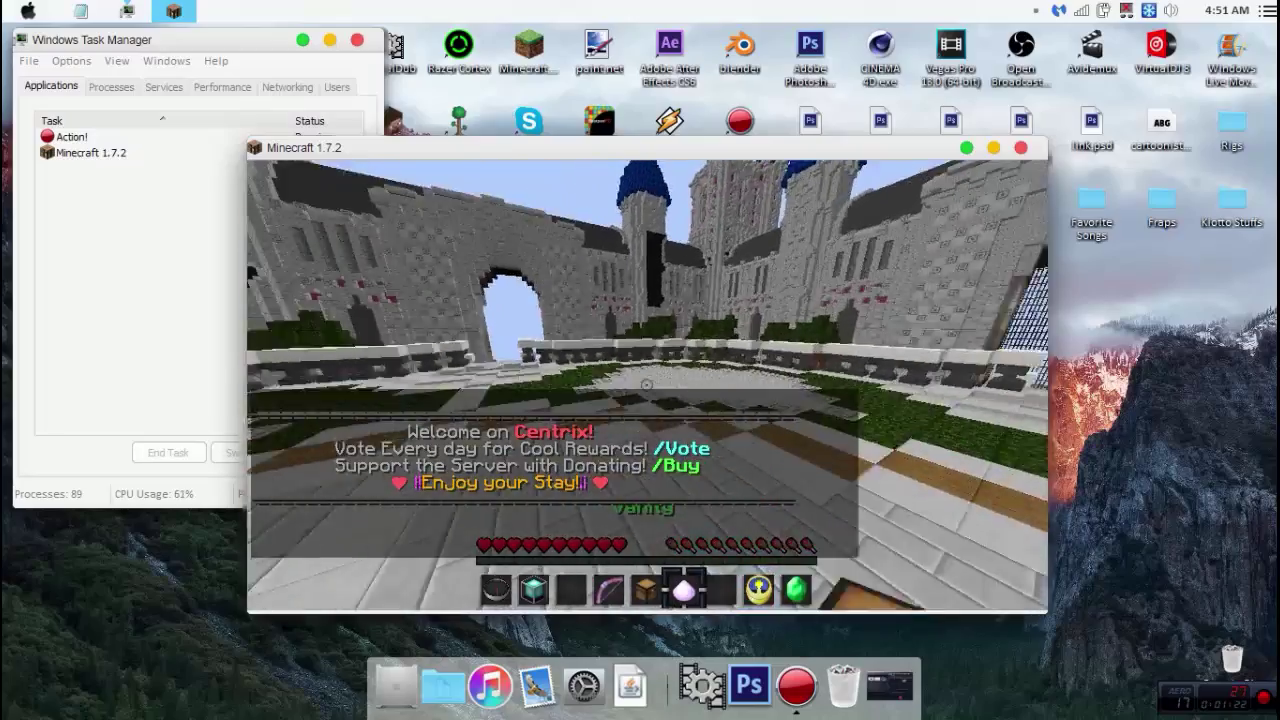
Toggle the F3 debug overlay, select the Speed item in slot 6, and pause
key(F3)
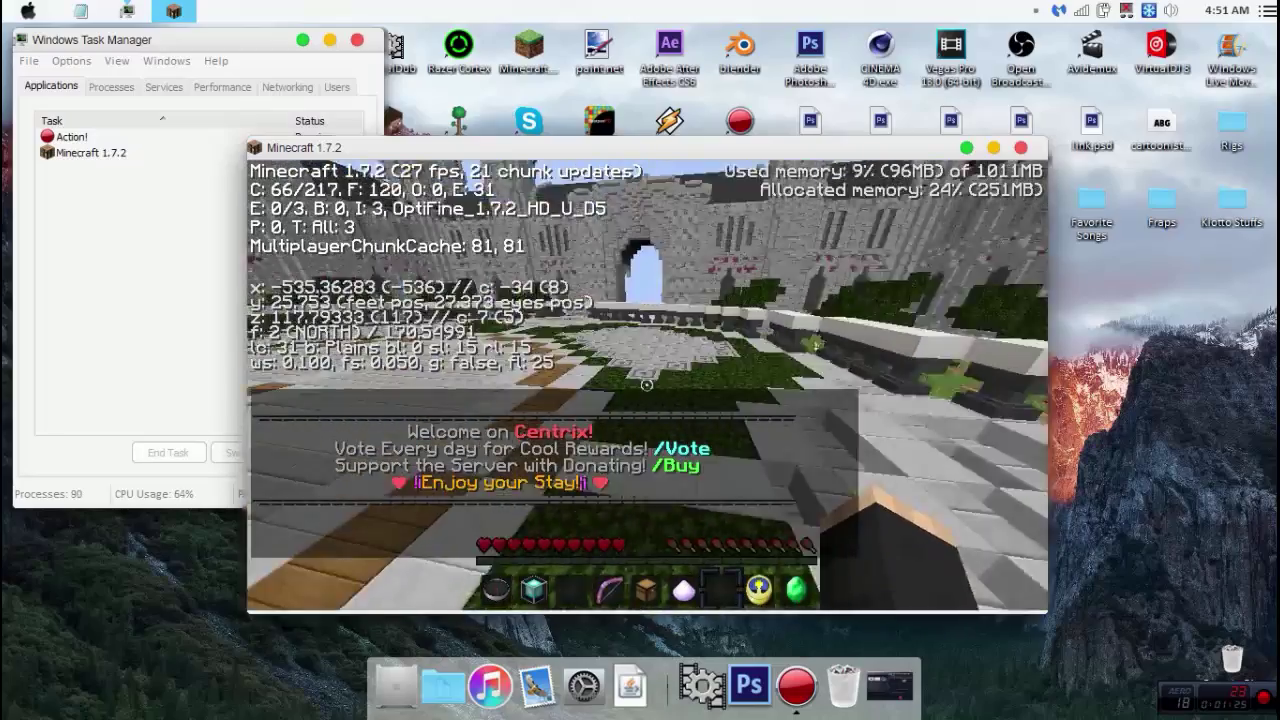
key(F3)
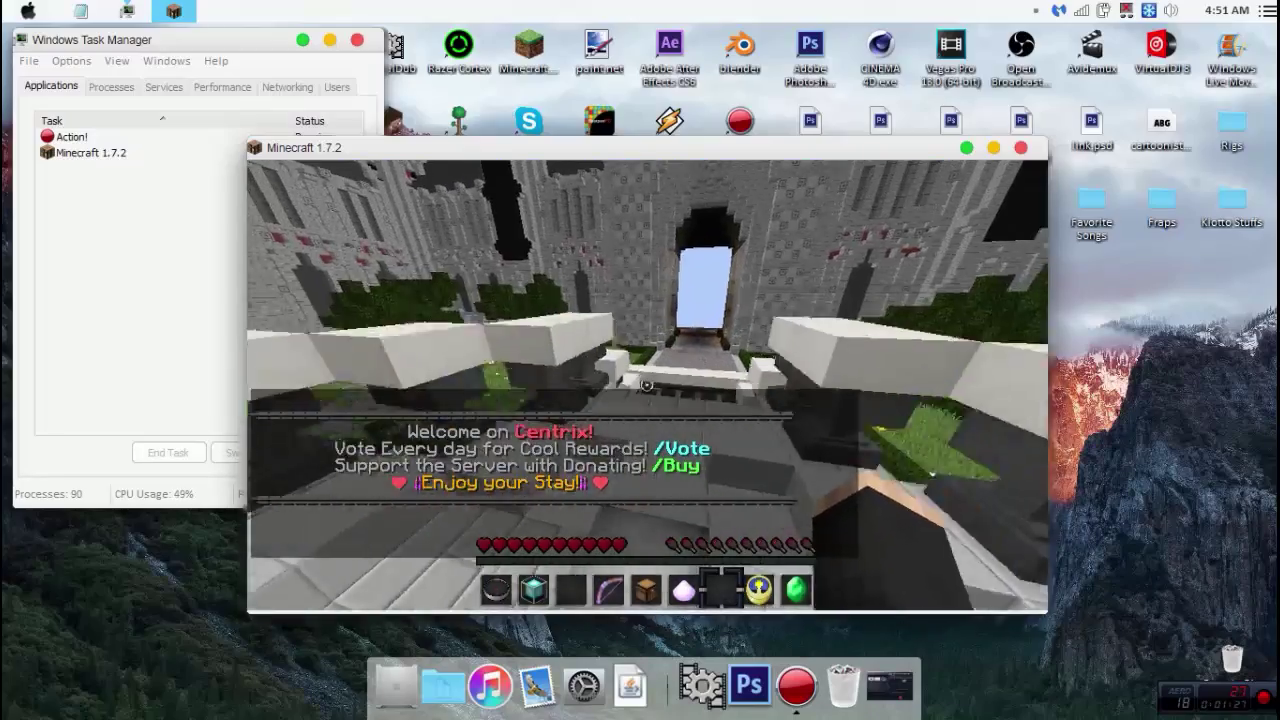
key(6)
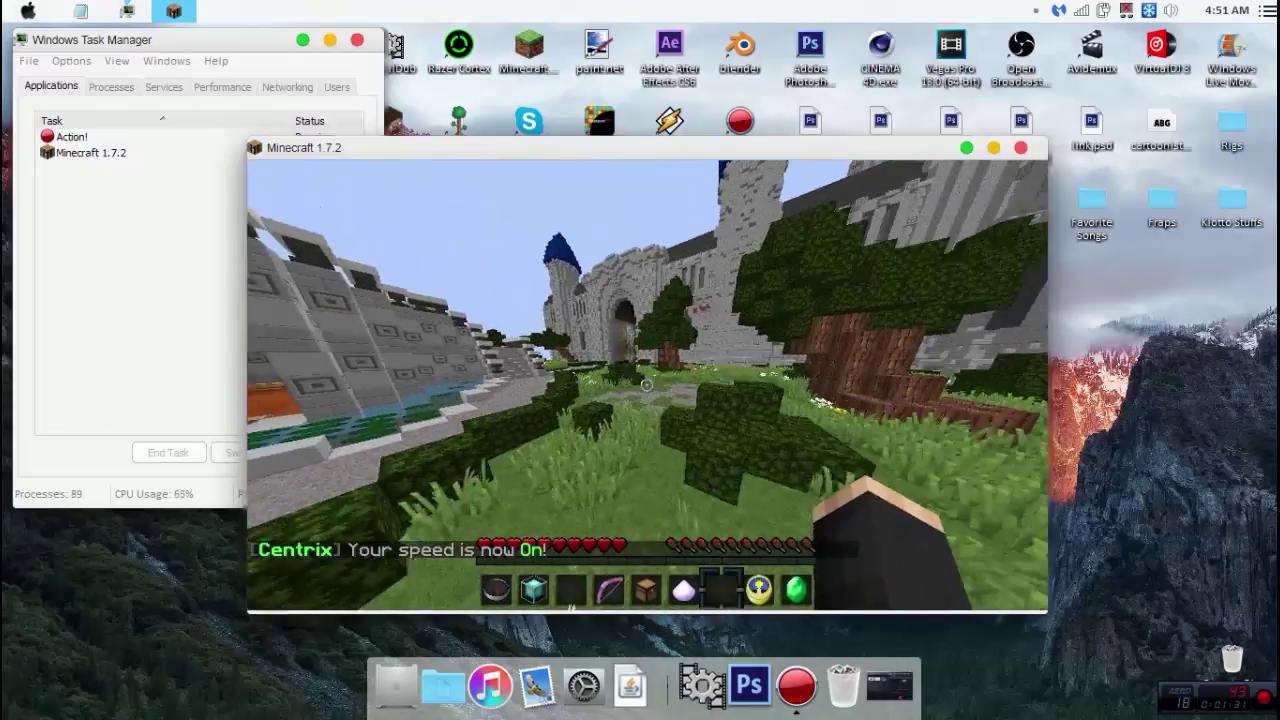
key(Escape)
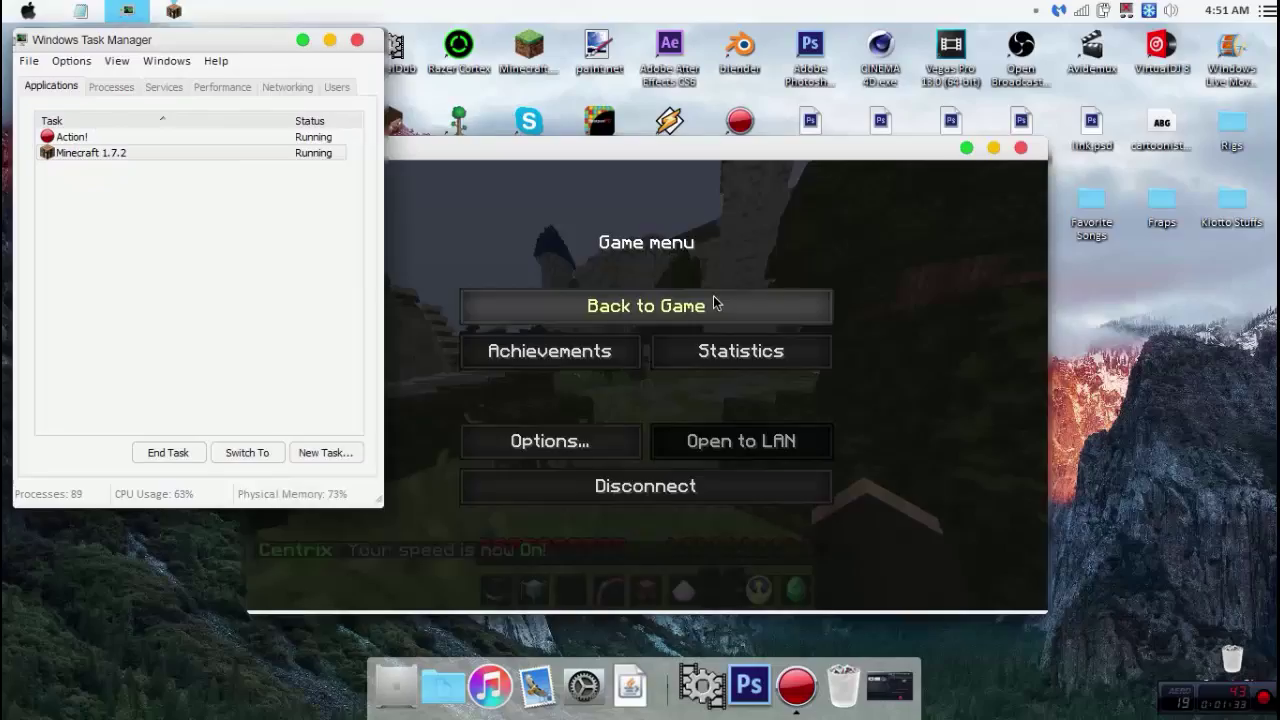
Resume and walk forward onto the path beside the castle wall
click(717, 303)
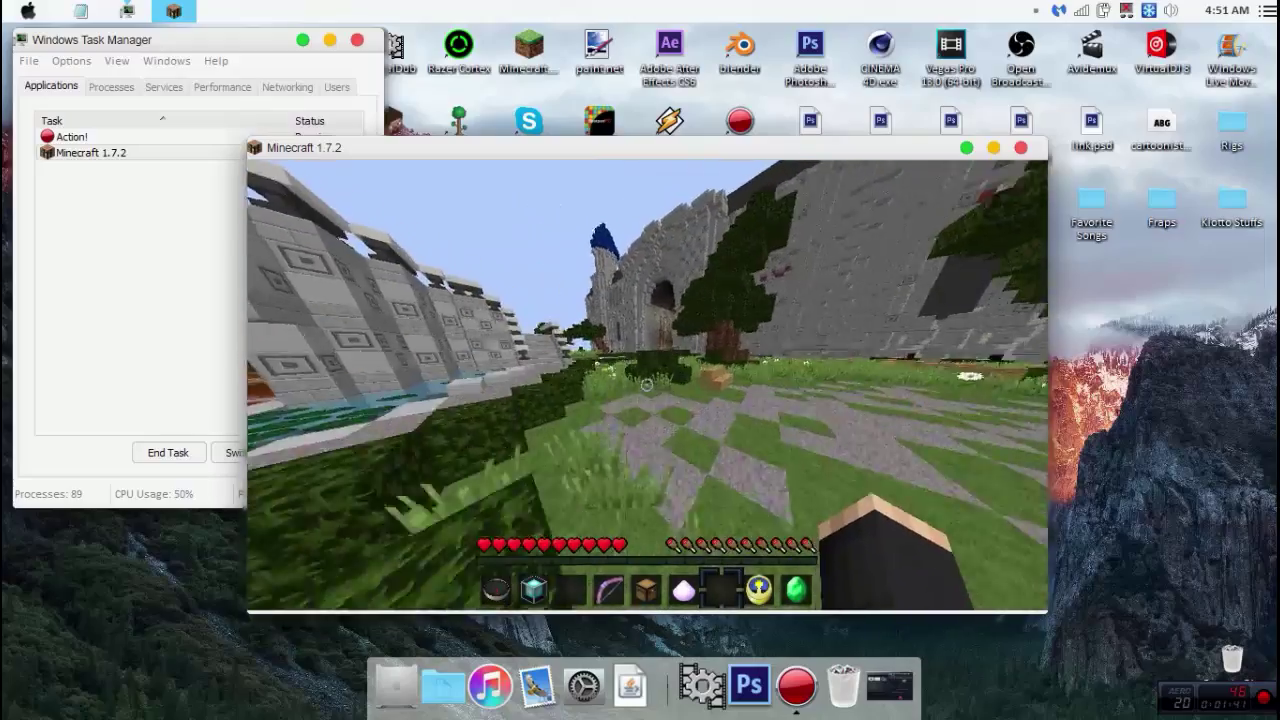
key(w)
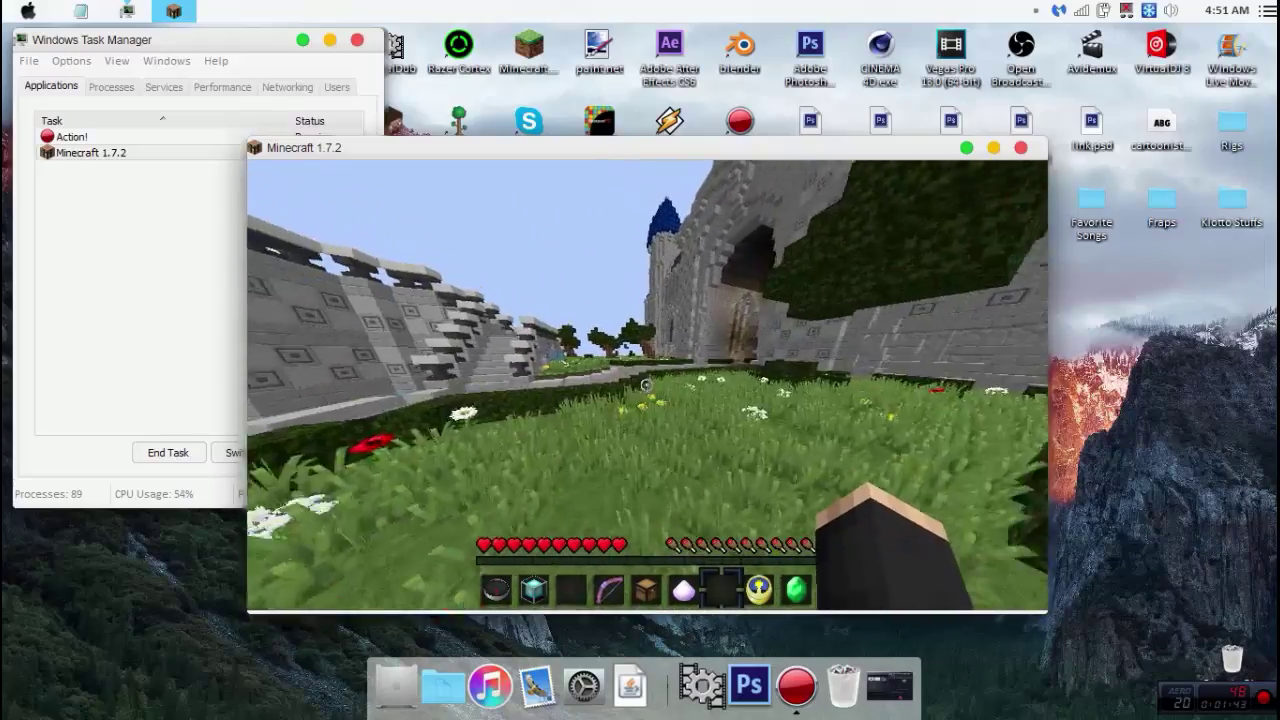
key(w)
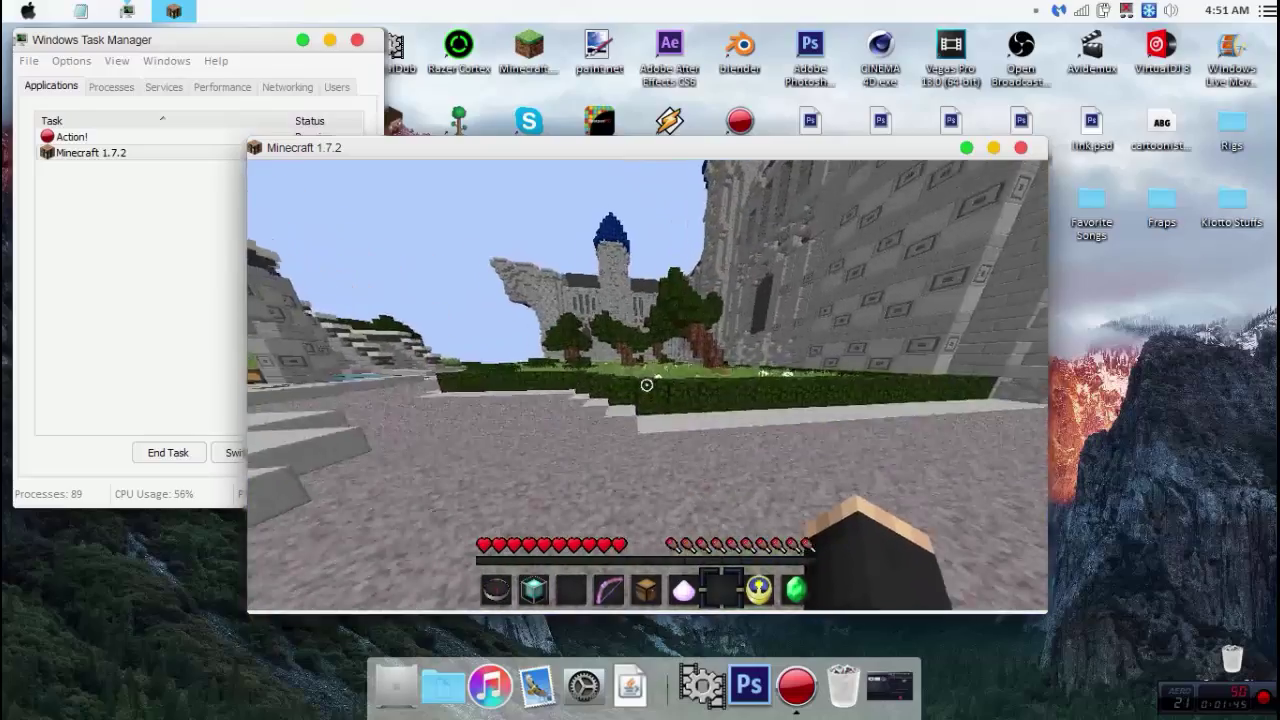
key(w)
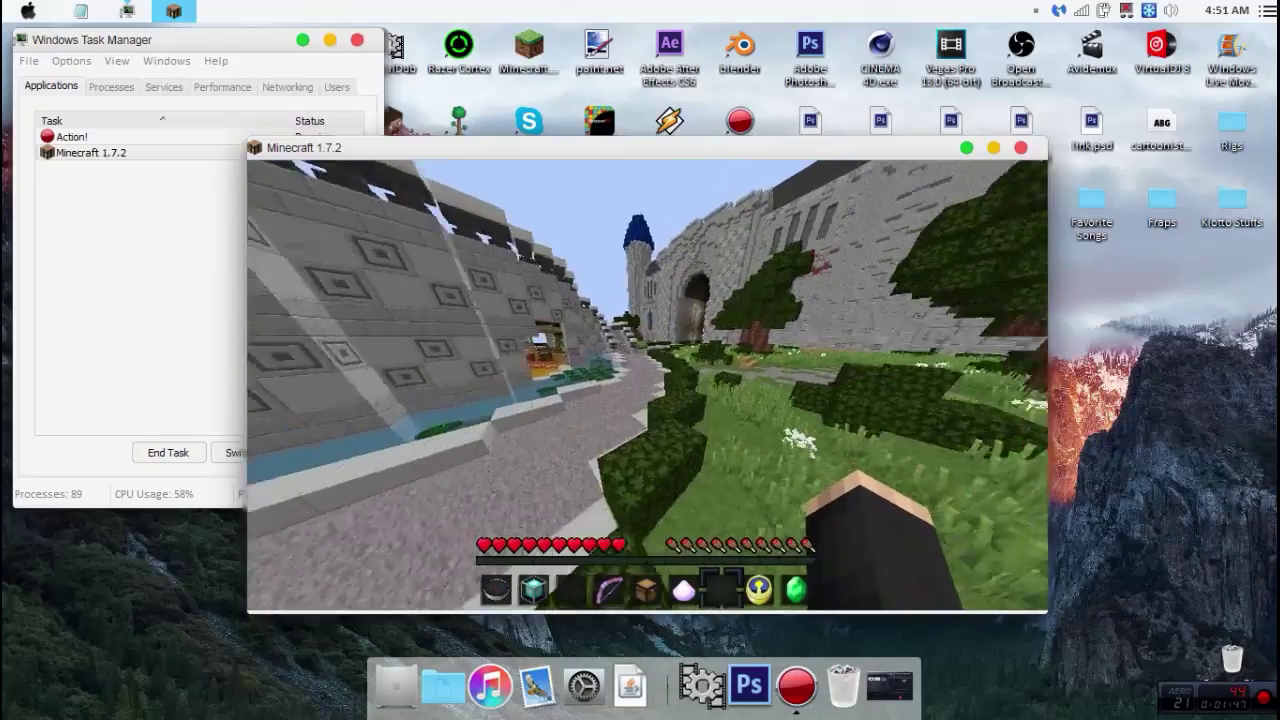
key(w)
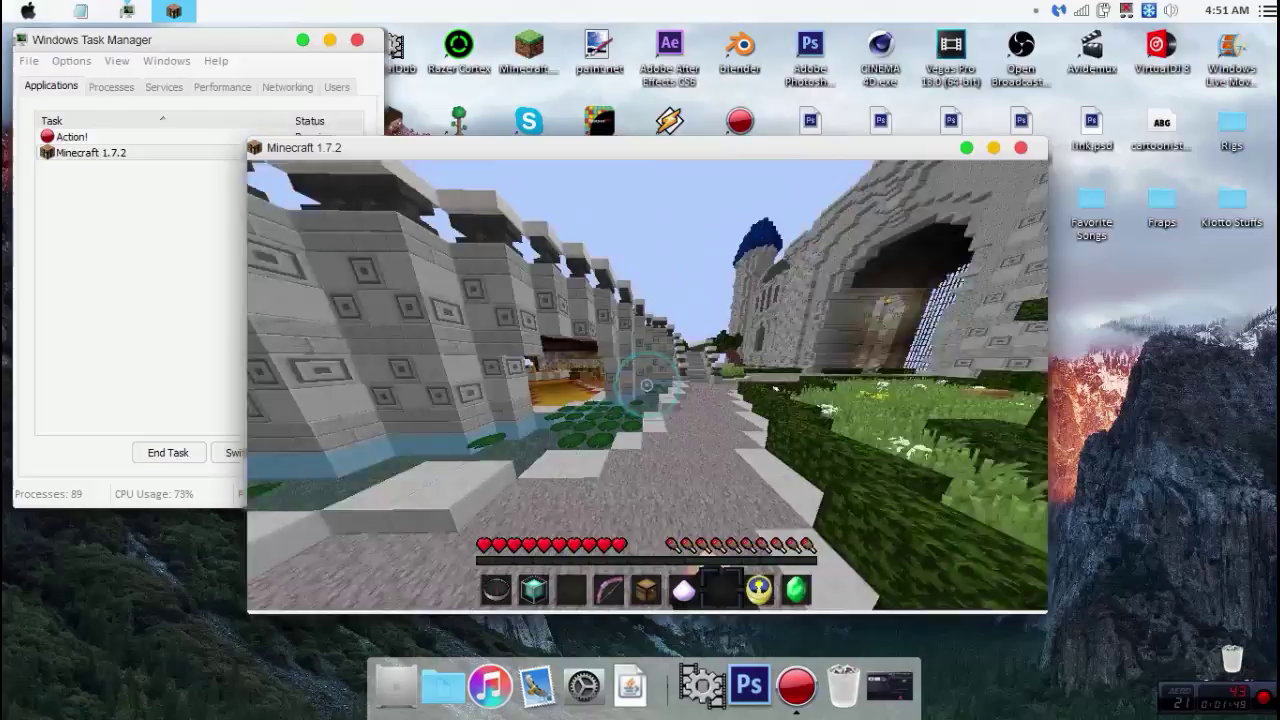
Join Kit-PVP via the Server Selector in slot 1, then pause and bring Task Manager forward
key(1)
right_click(647, 384)
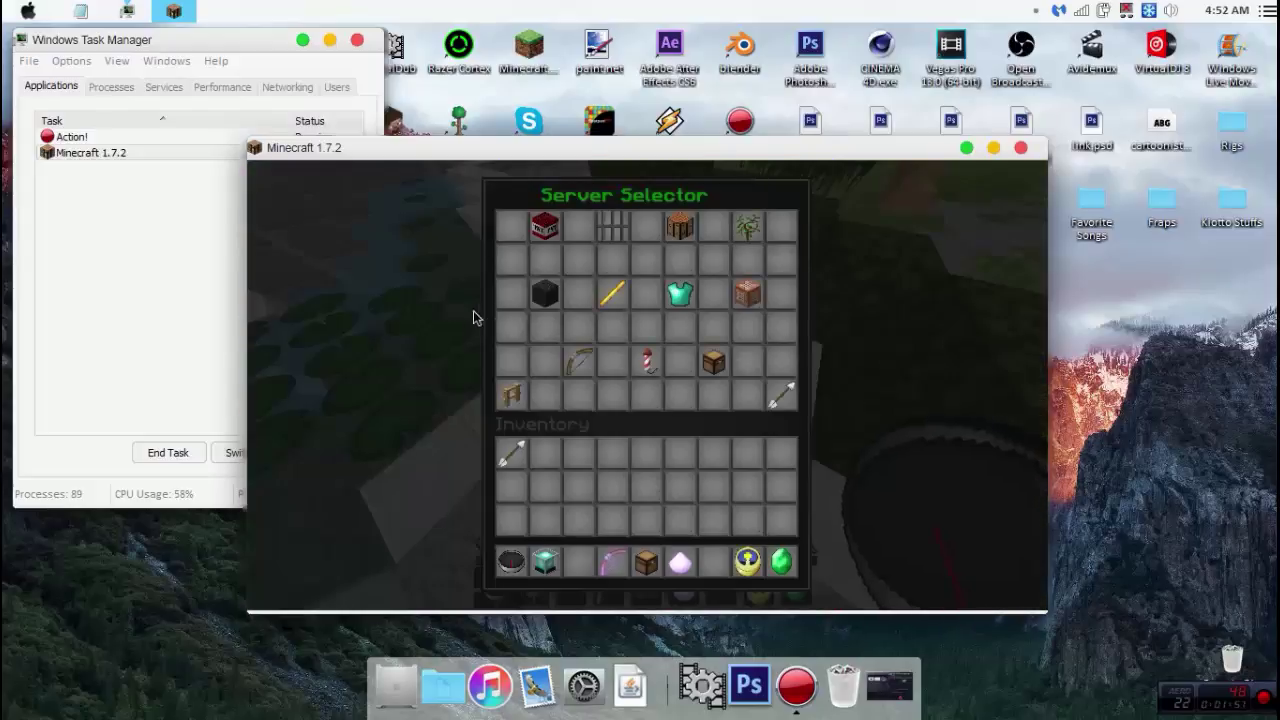
click(678, 292)
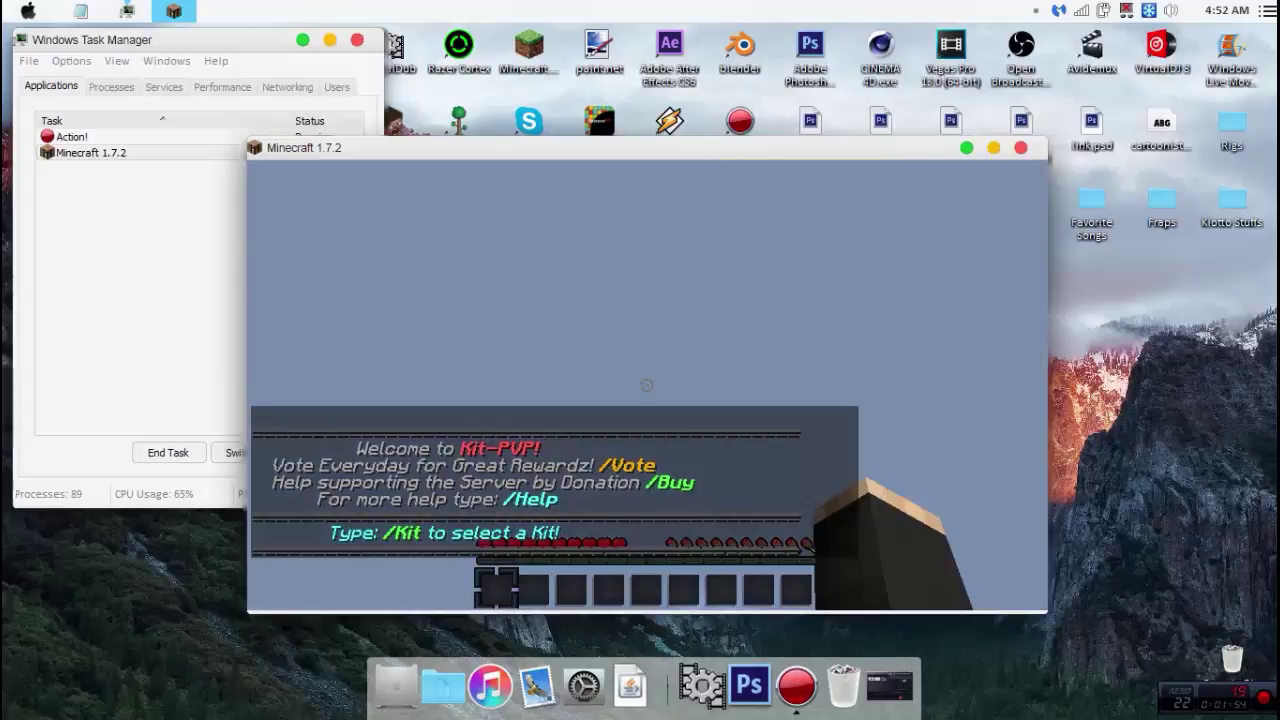
key(Escape)
click(203, 147)
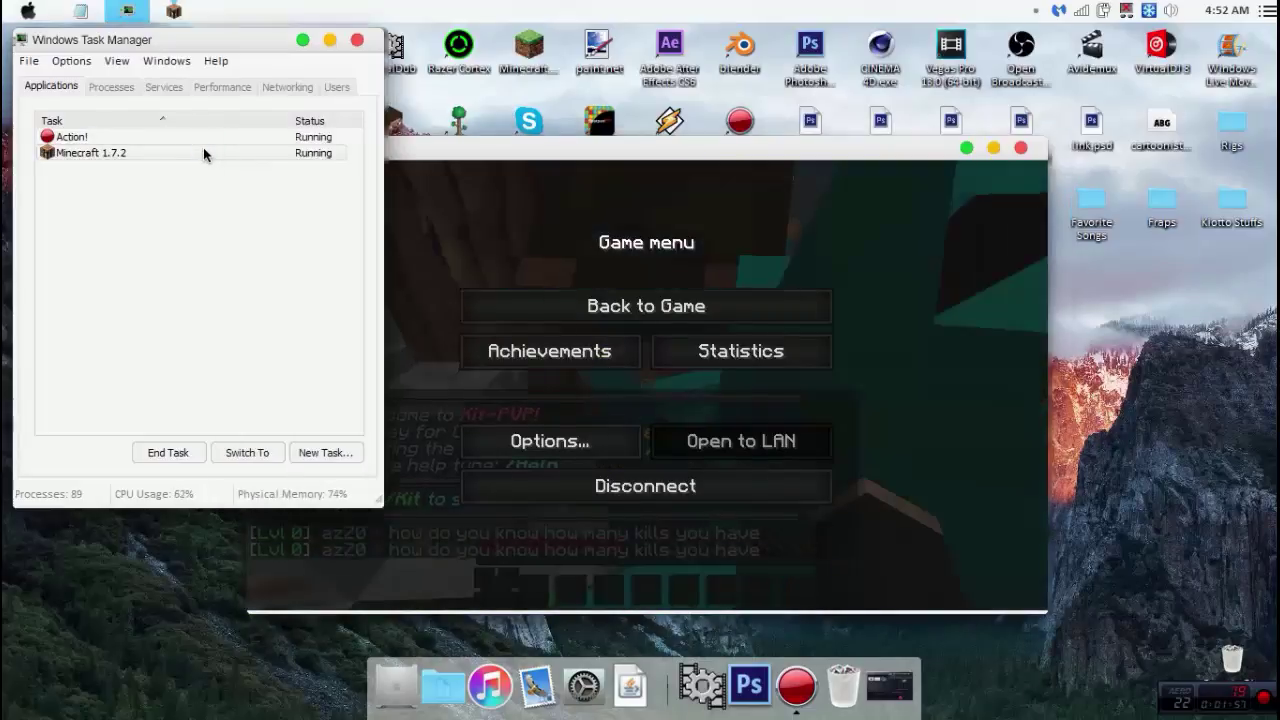
Go to the Minecraft task's process and end the second javaw.exe process
right_click(179, 157)
click(243, 368)
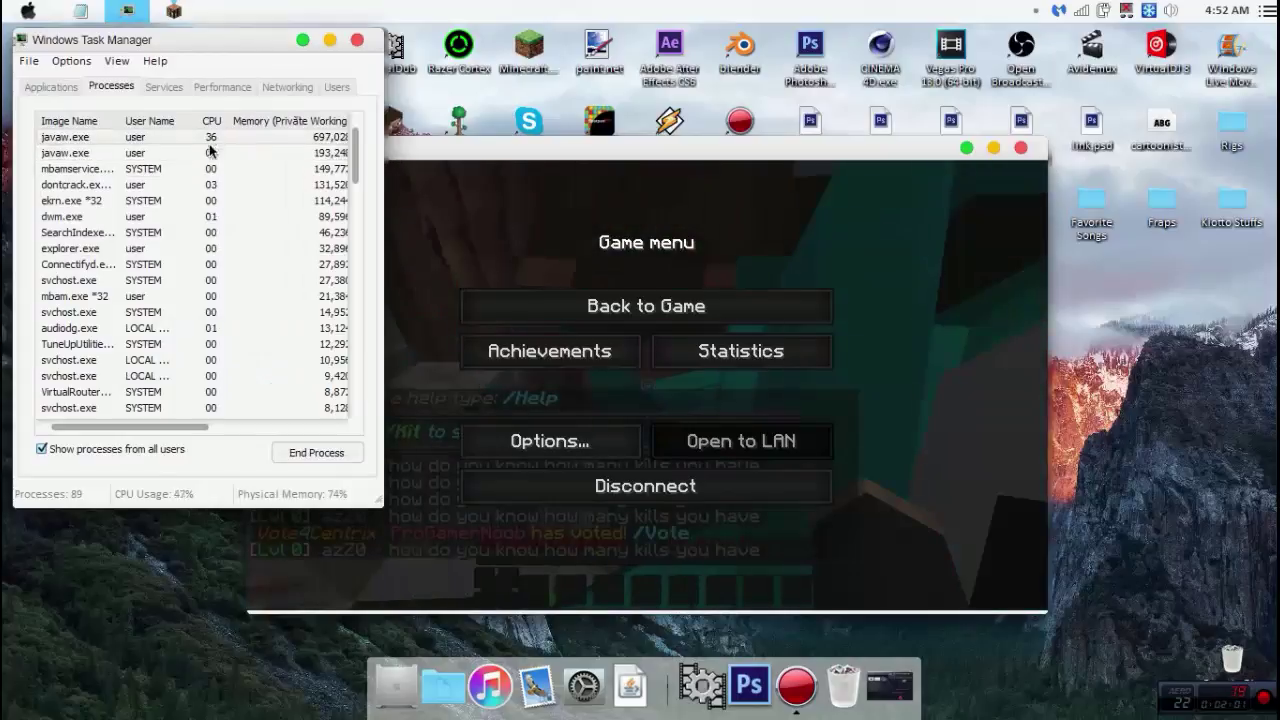
drag(382, 200, 494, 200)
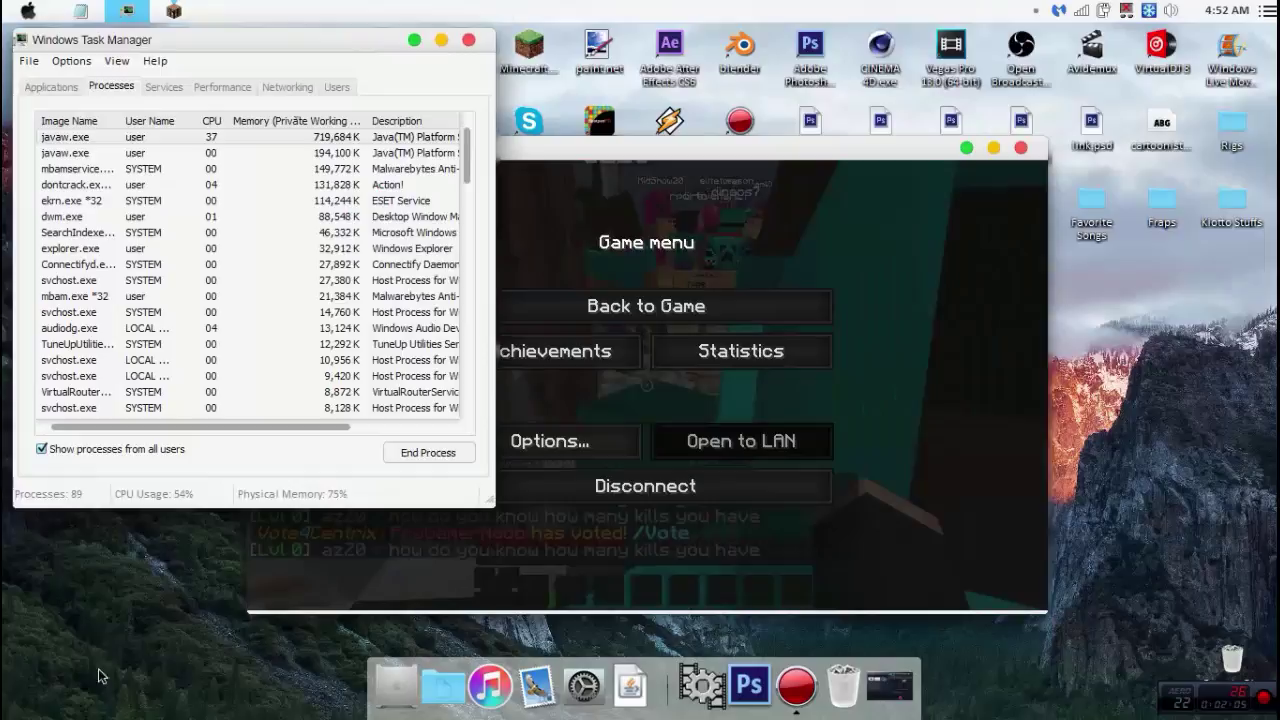
click(171, 153)
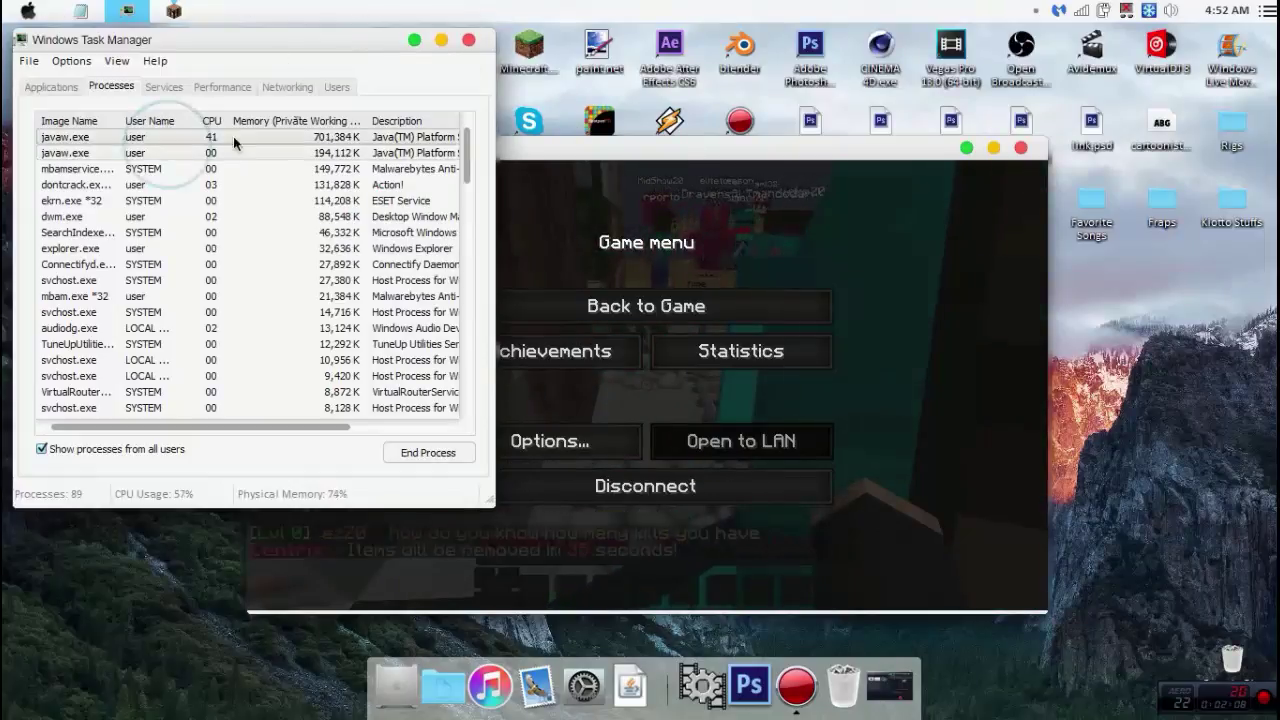
right_click(327, 153)
click(375, 186)
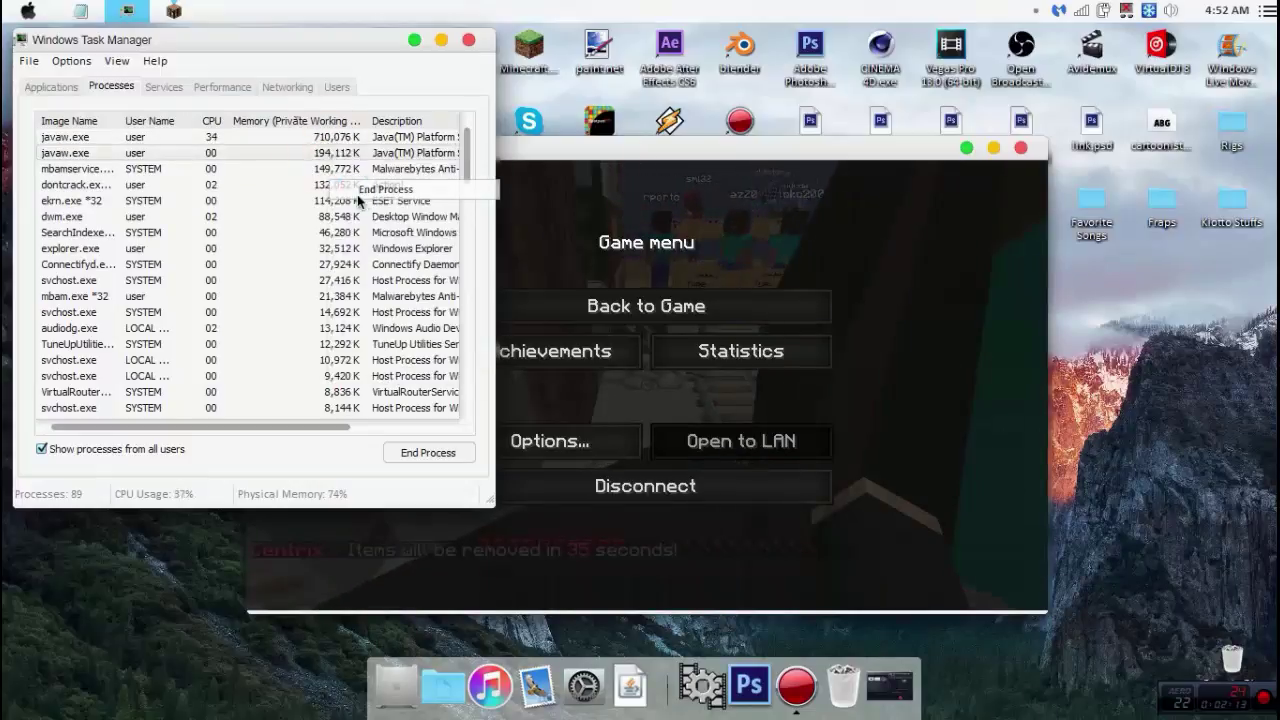
click(678, 408)
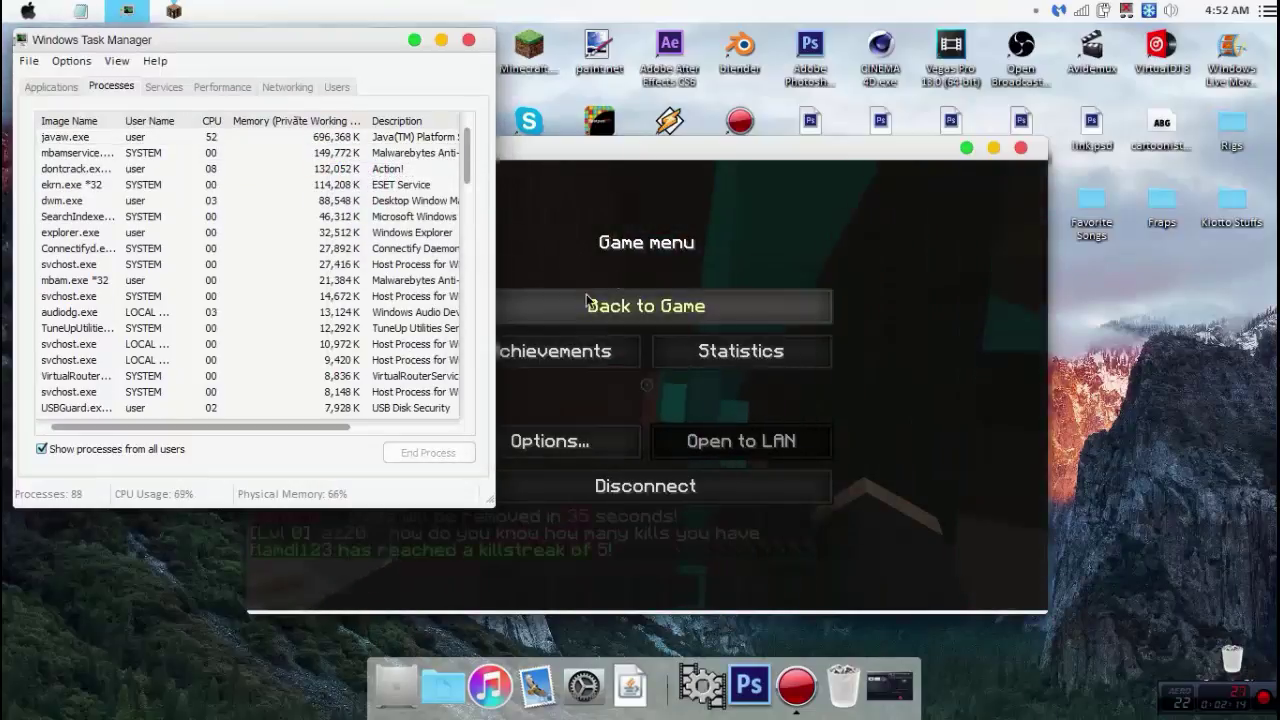
Return to the game, toggle the F3 overlay, and open then close chat
click(646, 305)
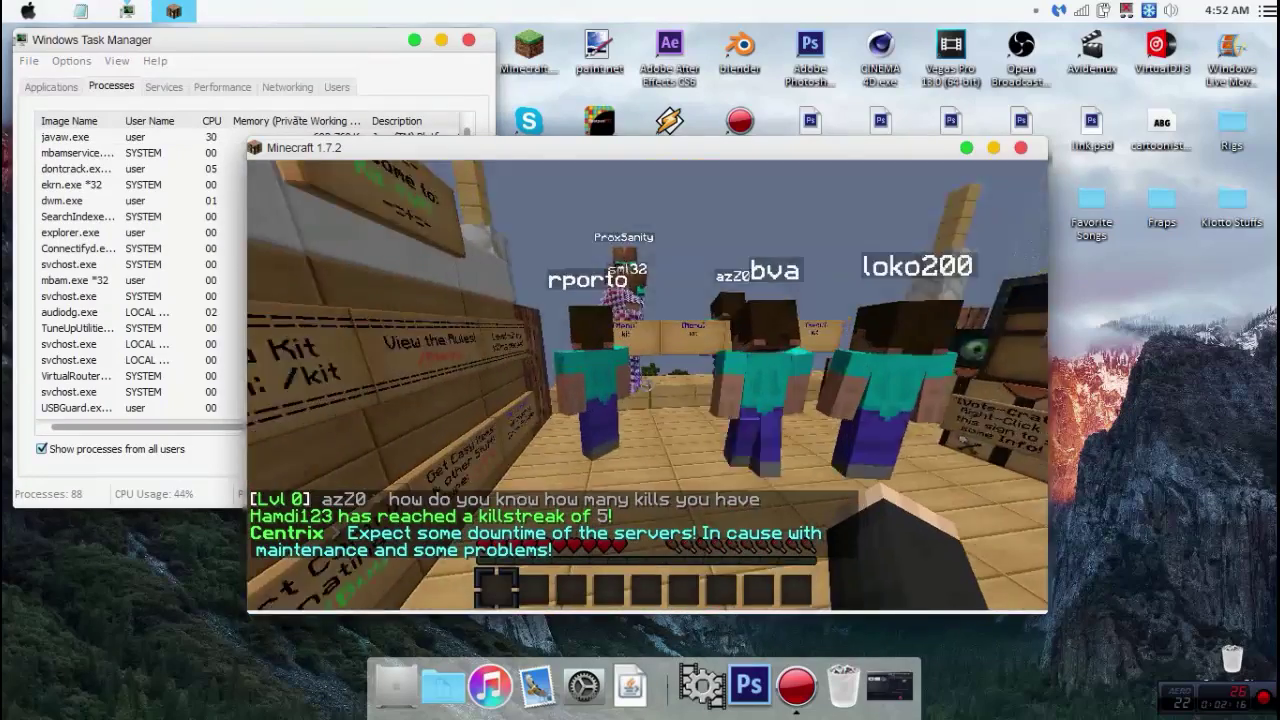
key(F3)
key(F3)
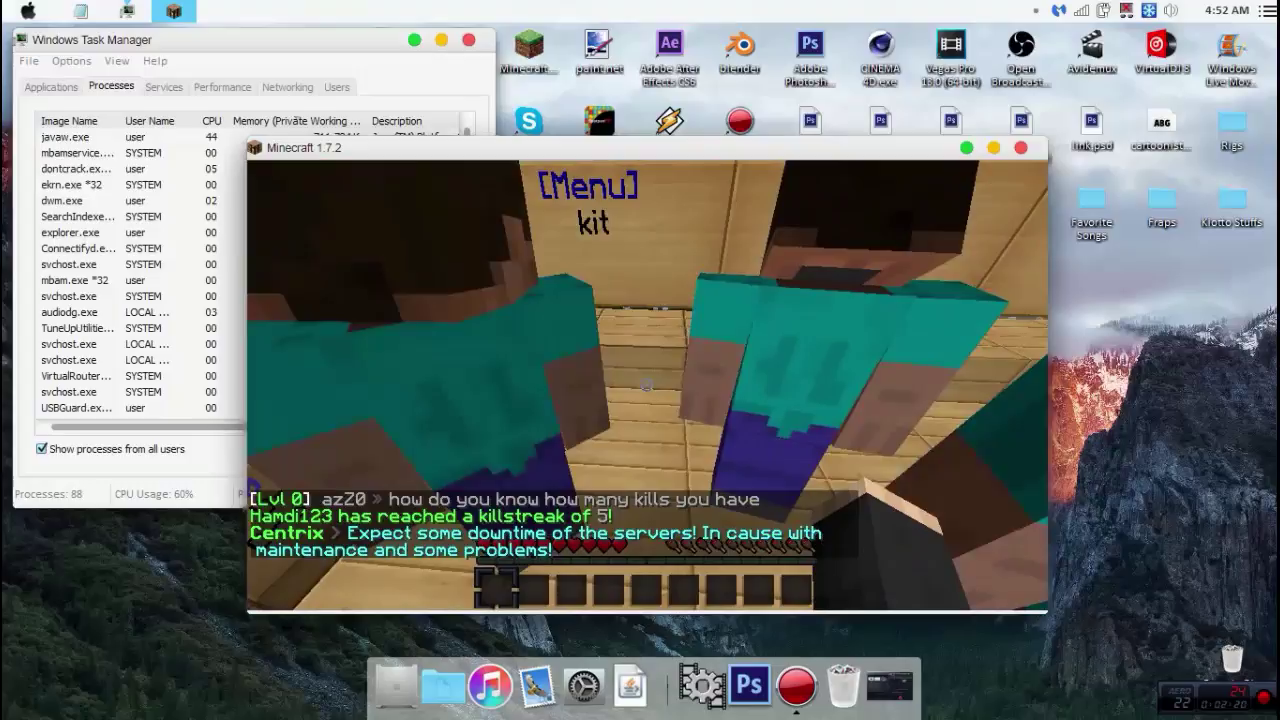
key(t)
key(Escape)
key(Escape)
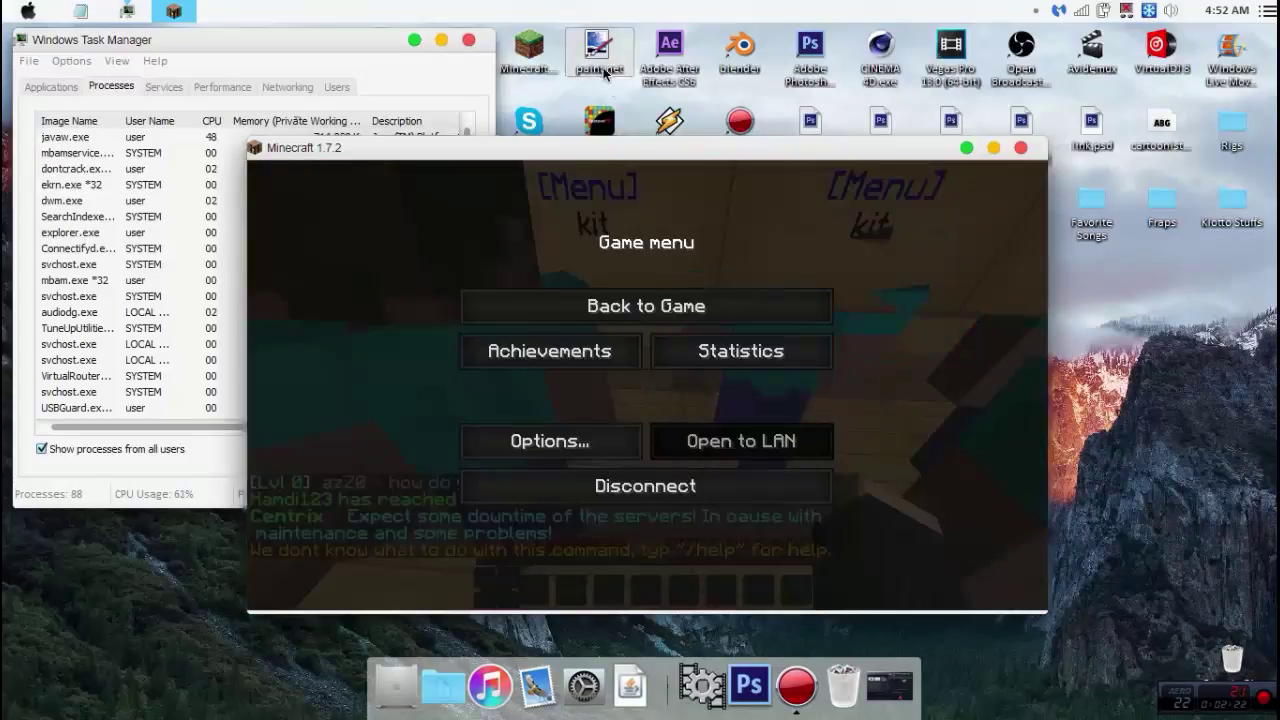
Switch to fullscreen and turn all animations OFF in Video Settings
key(F11)
click(477, 382)
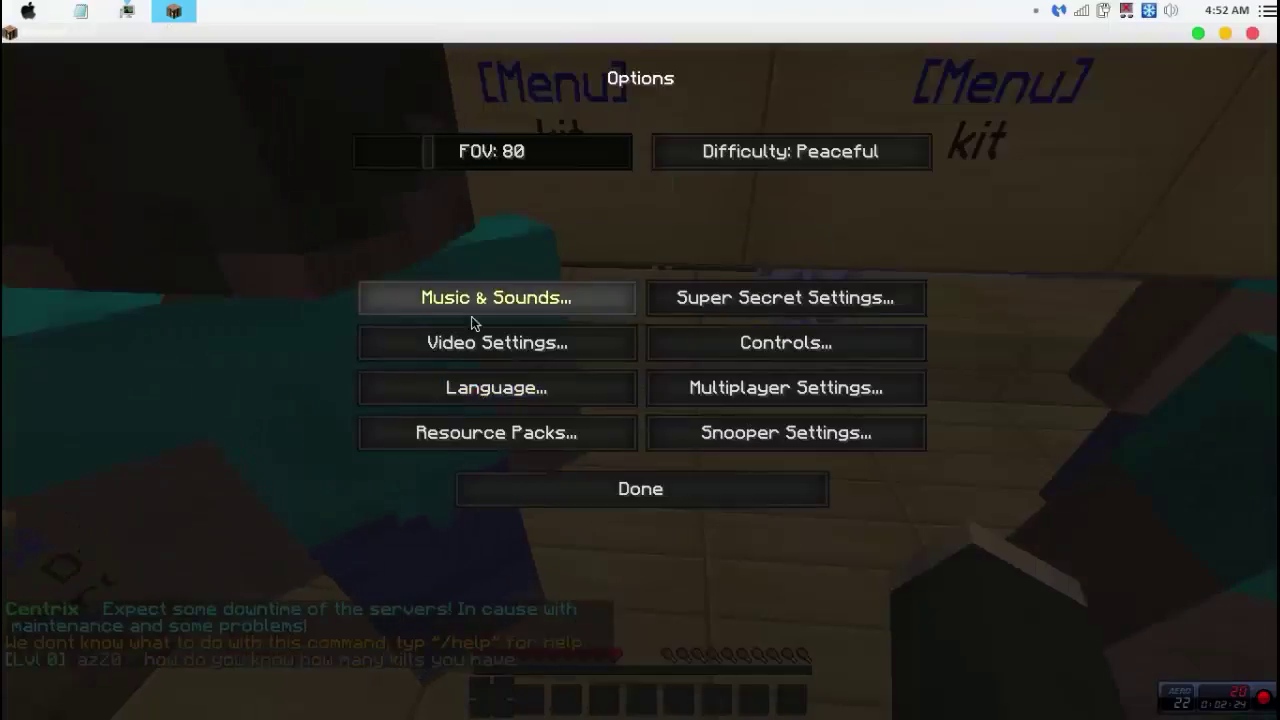
click(524, 356)
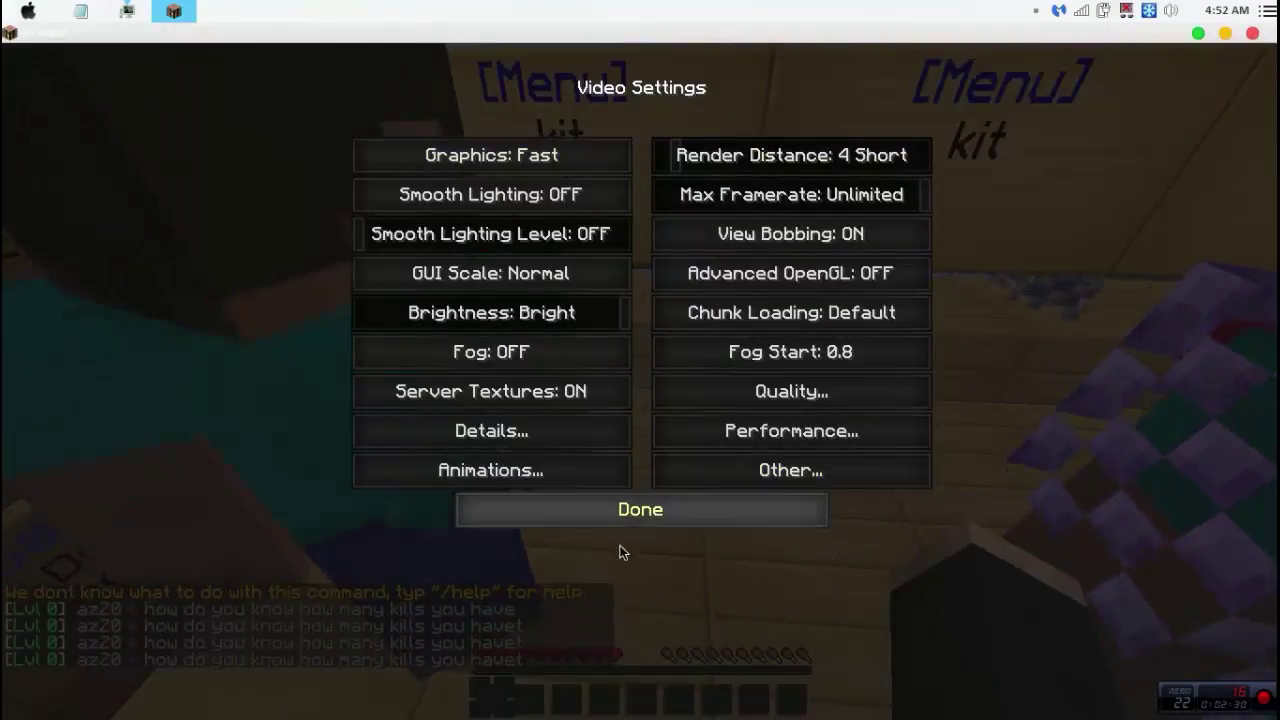
click(380, 475)
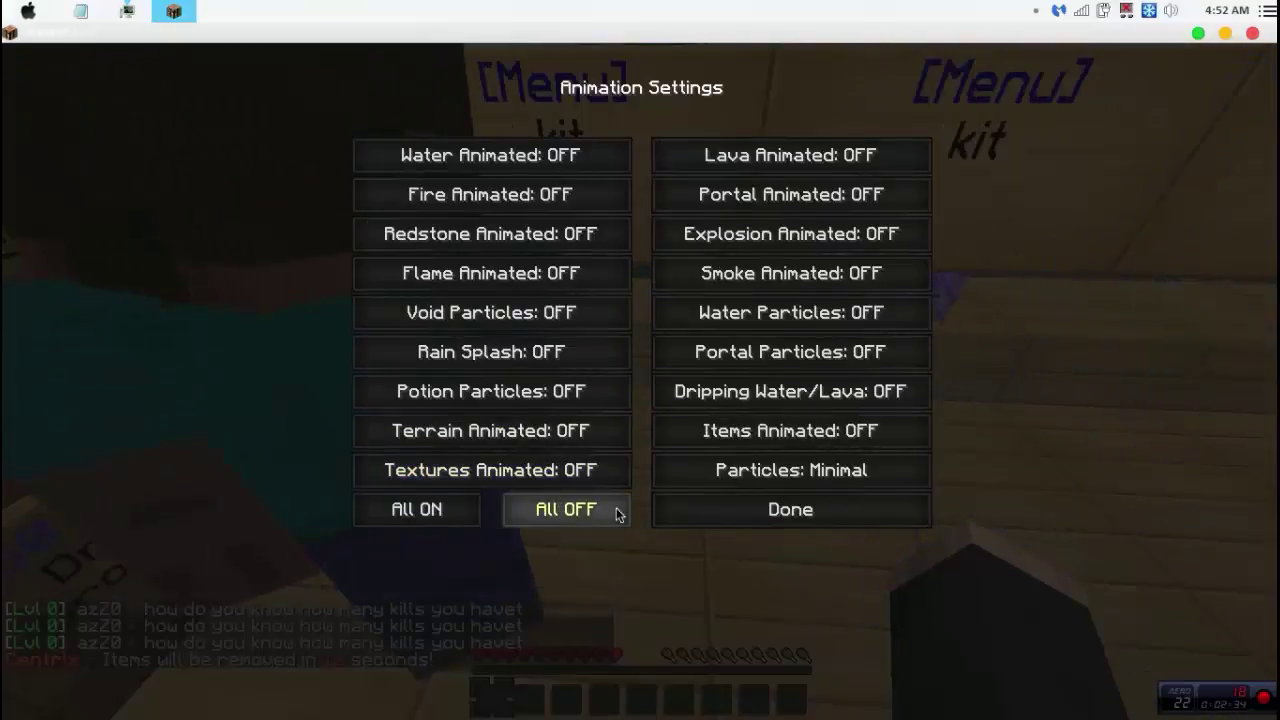
click(728, 532)
Turn Fast Render ON in Performance settings and close all menus back to the game
click(736, 469)
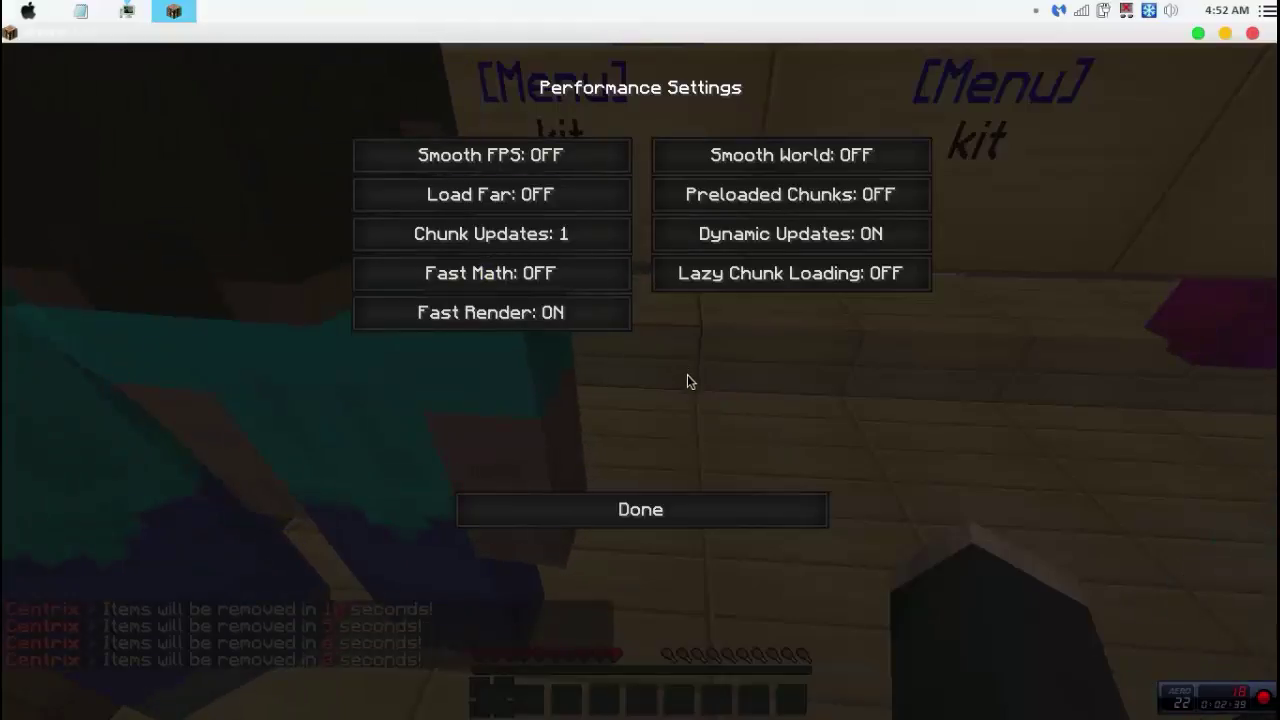
click(670, 505)
click(666, 500)
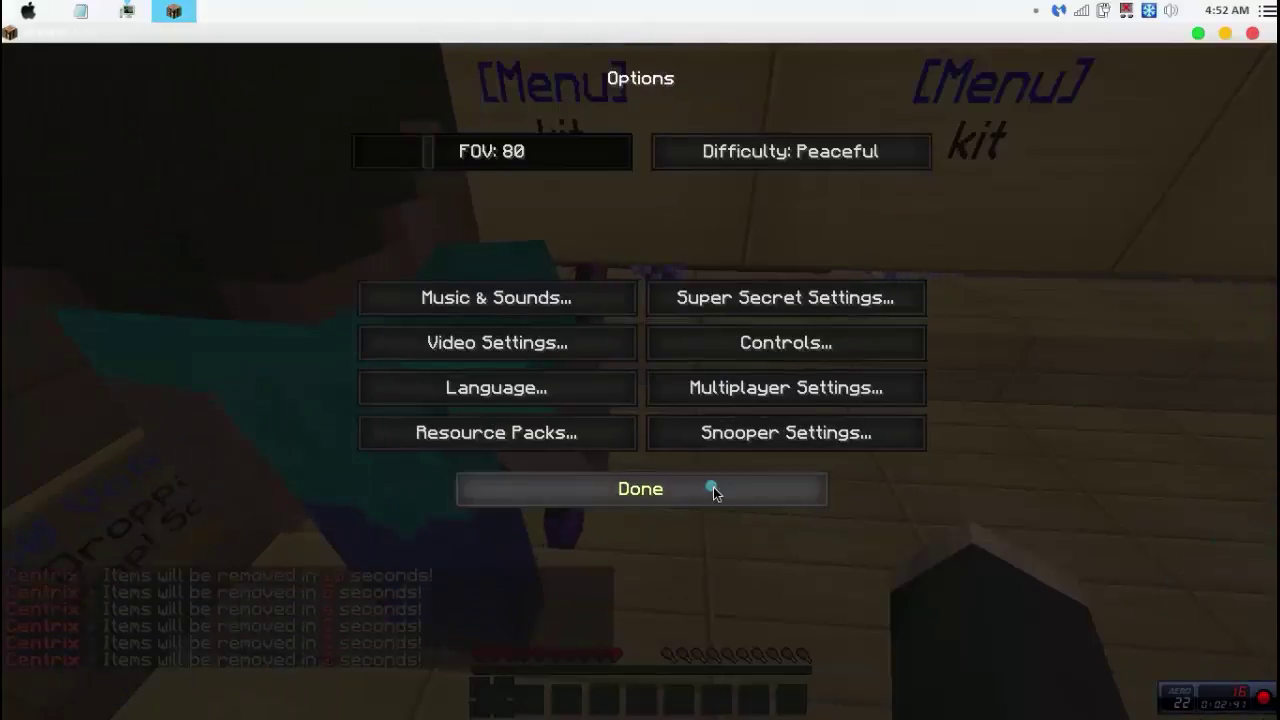
click(714, 489)
click(678, 240)
Claim the knight kit with the /kit command
text(/A)
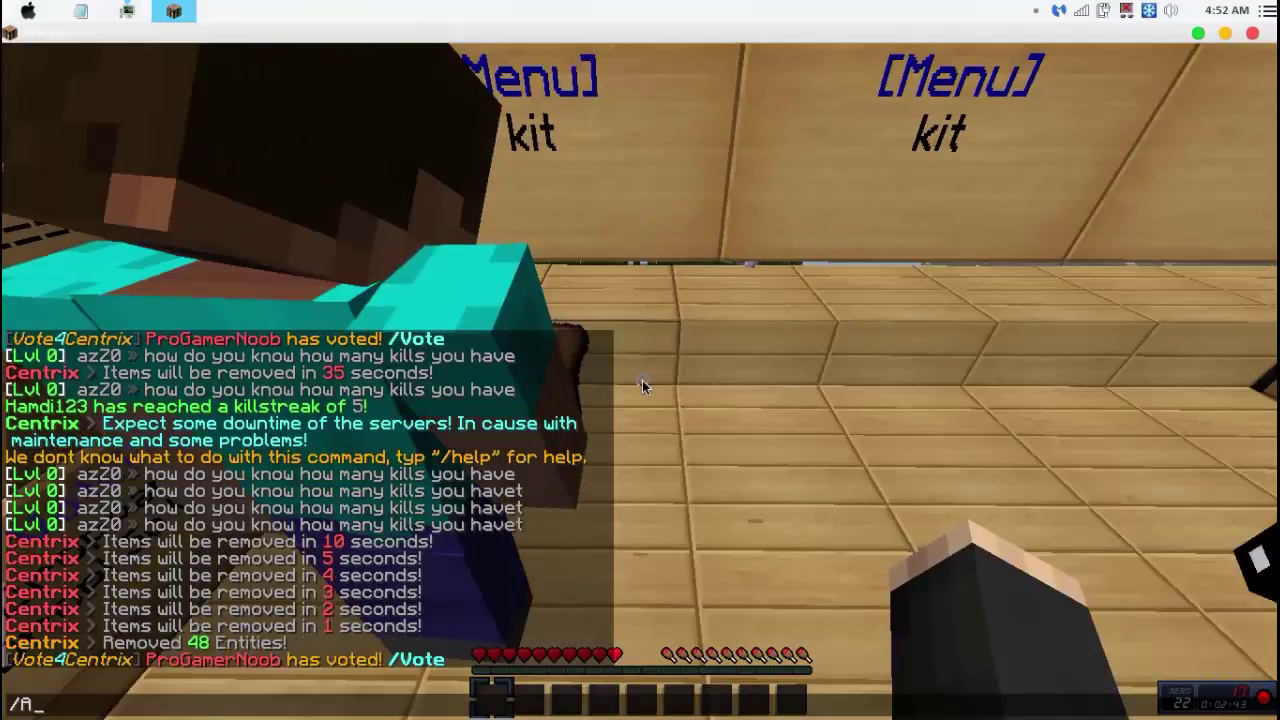
text(kit)
key(Return)
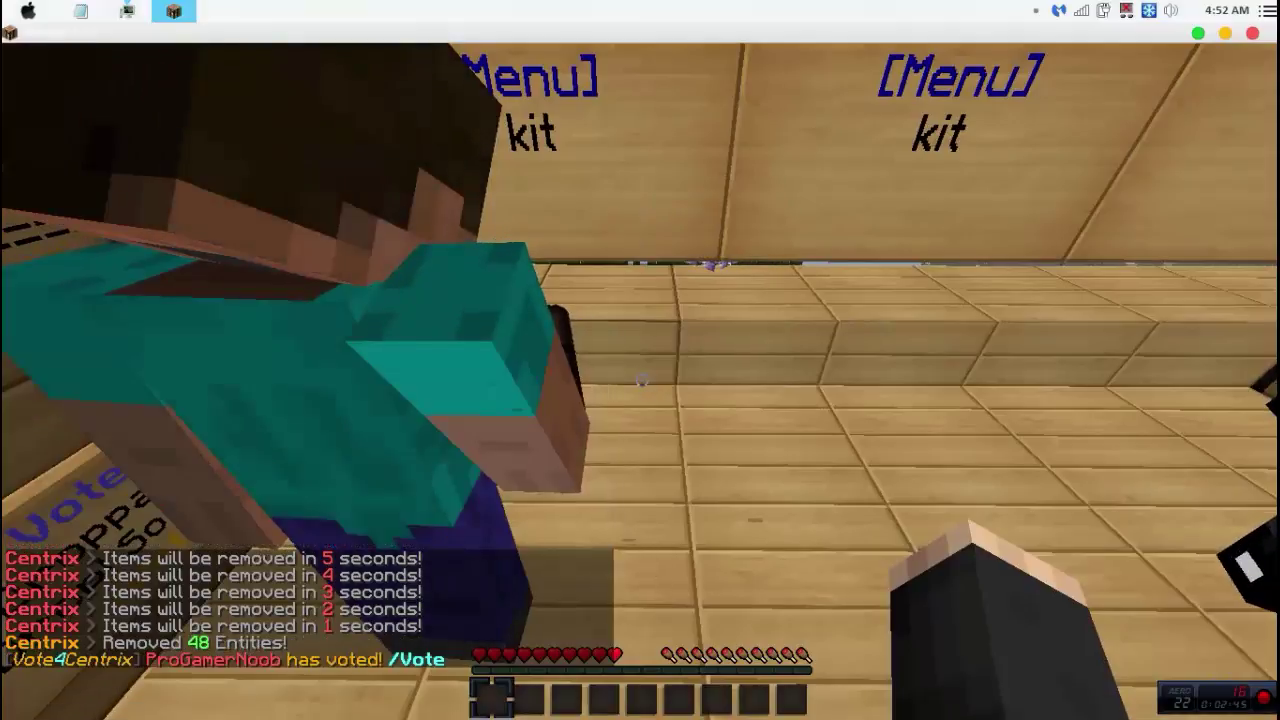
click(603, 290)
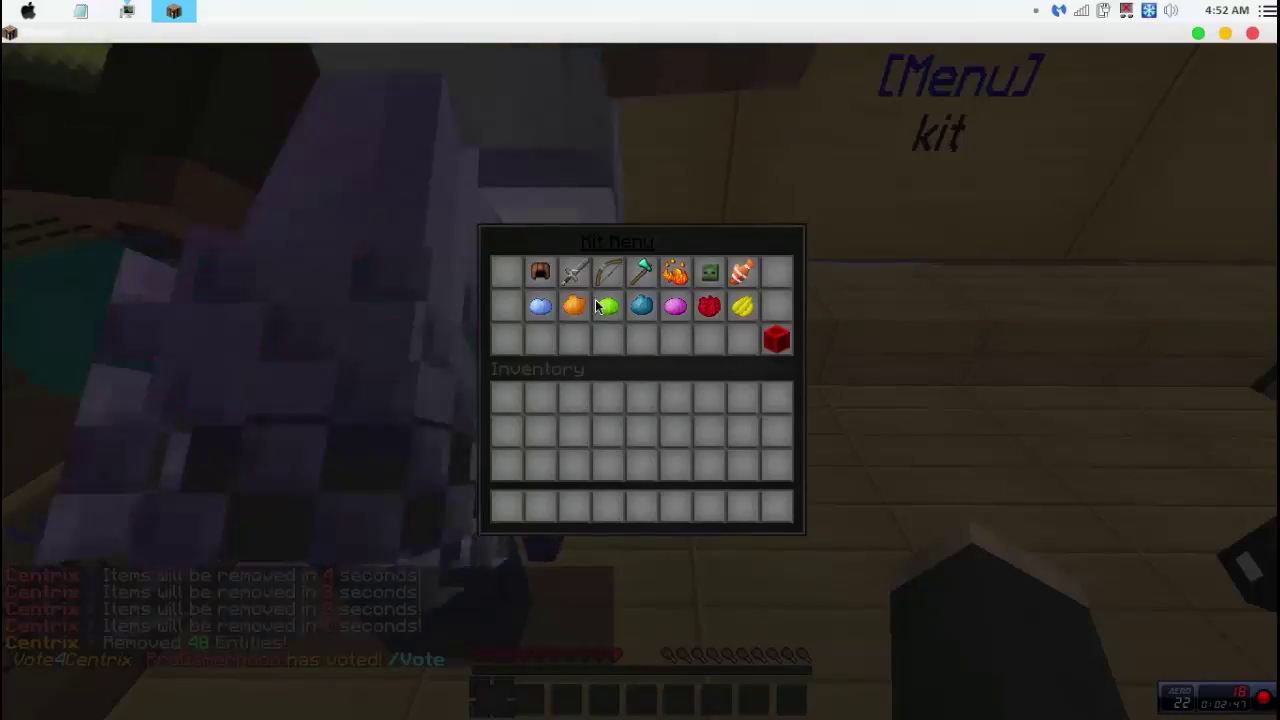
click(571, 265)
Equip the kit's chestplate, leggings and boots from the inventory
key(e)
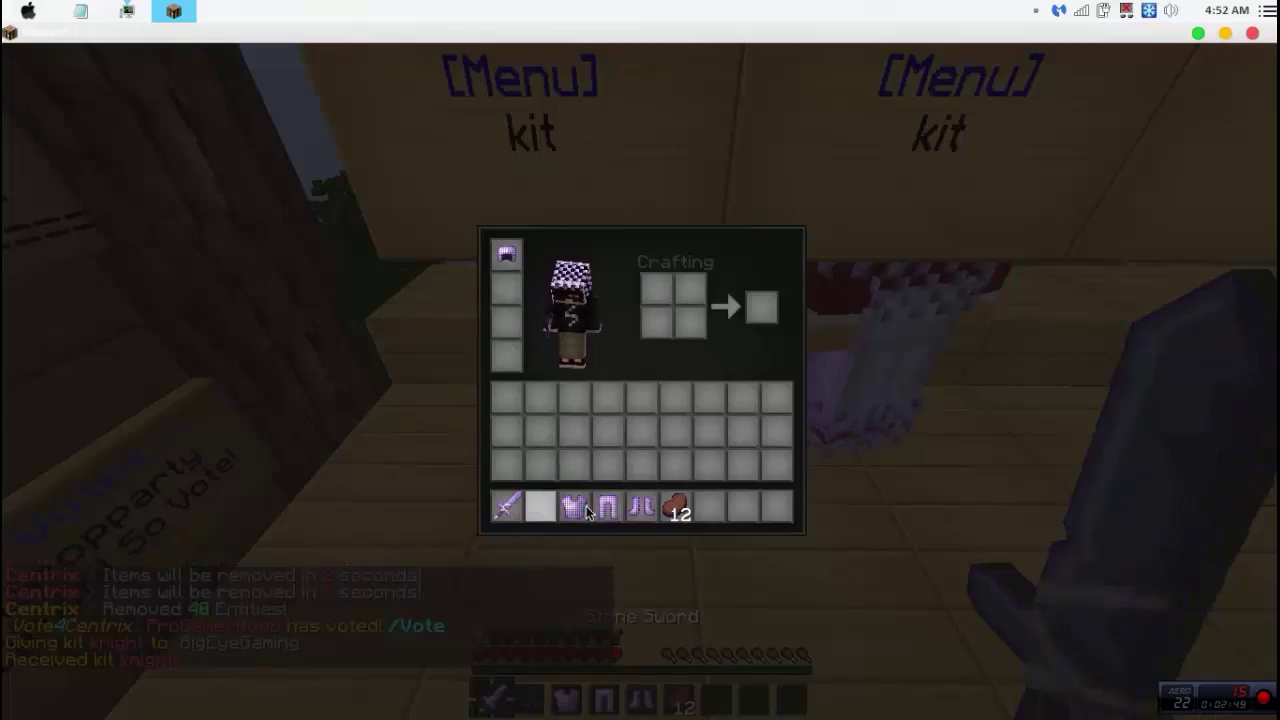
shift+click(574, 507)
shift+click(643, 507)
shift+click(608, 507)
key(2)
key(e)
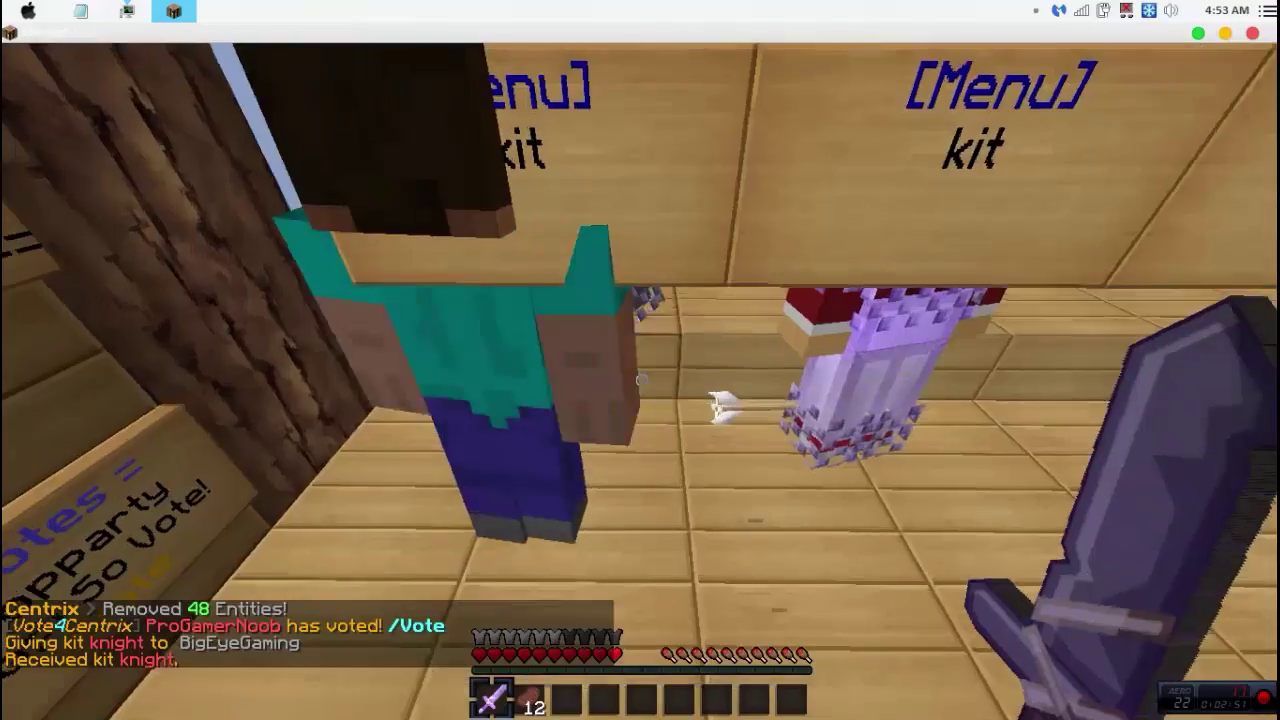
mouse_move(642, 380)
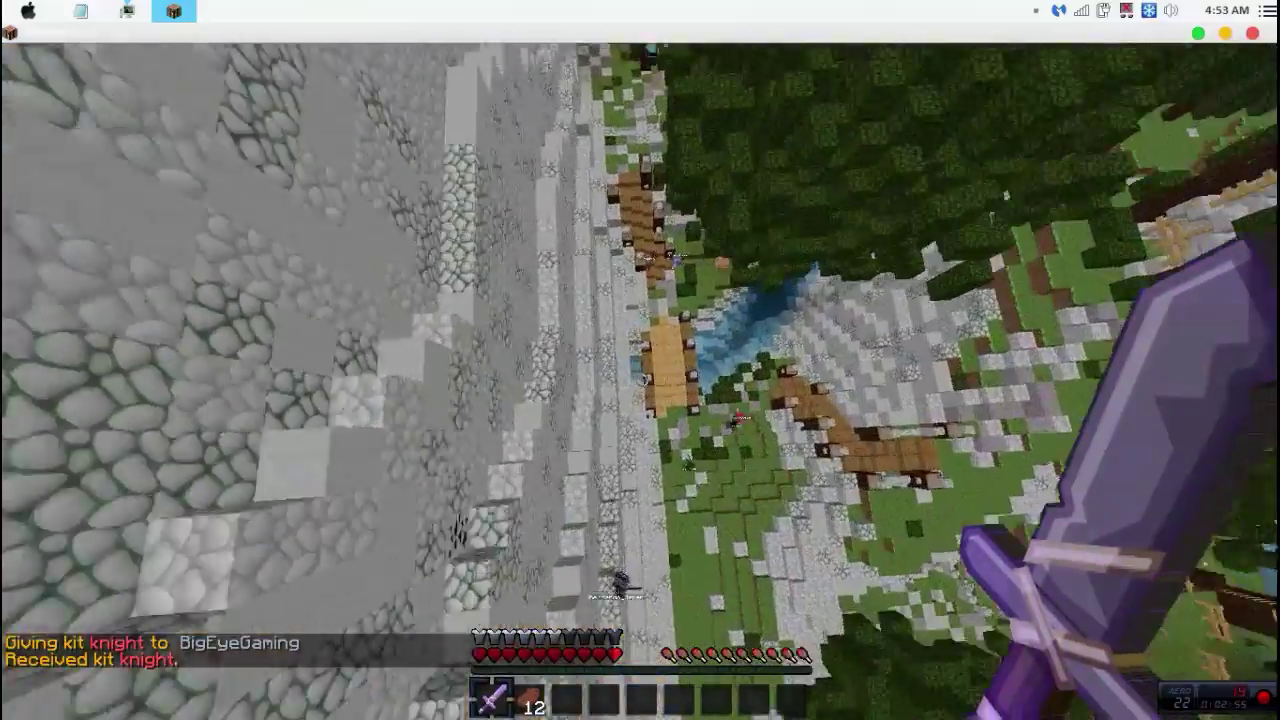
Chase the opponent into the water and strike repeatedly until dying with a score of 11
key(w)
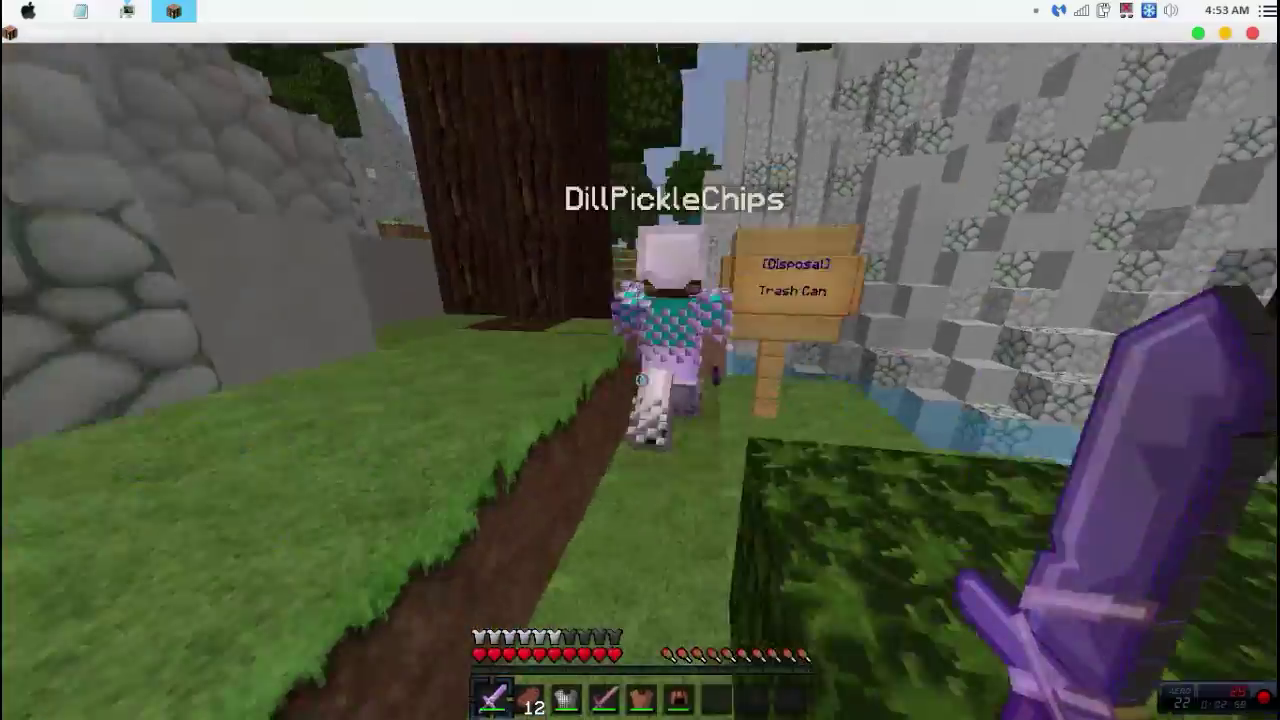
click(642, 380)
key(w)
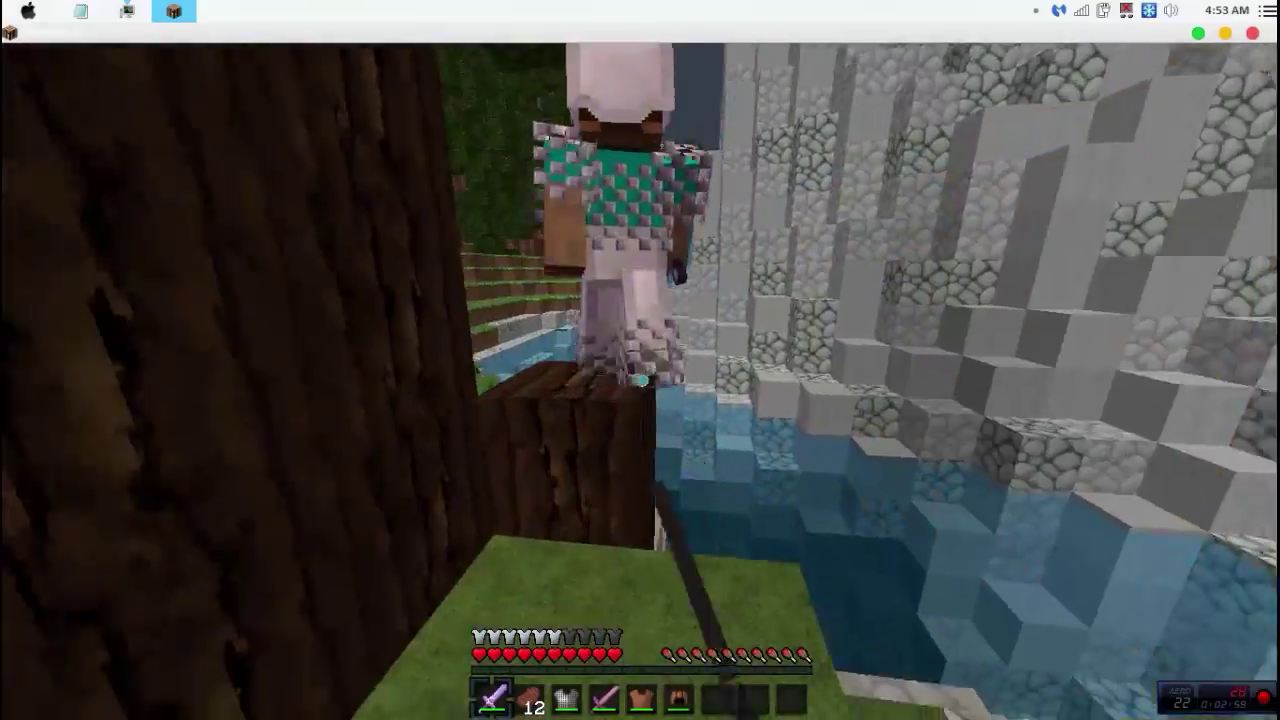
click(642, 380)
key(w)
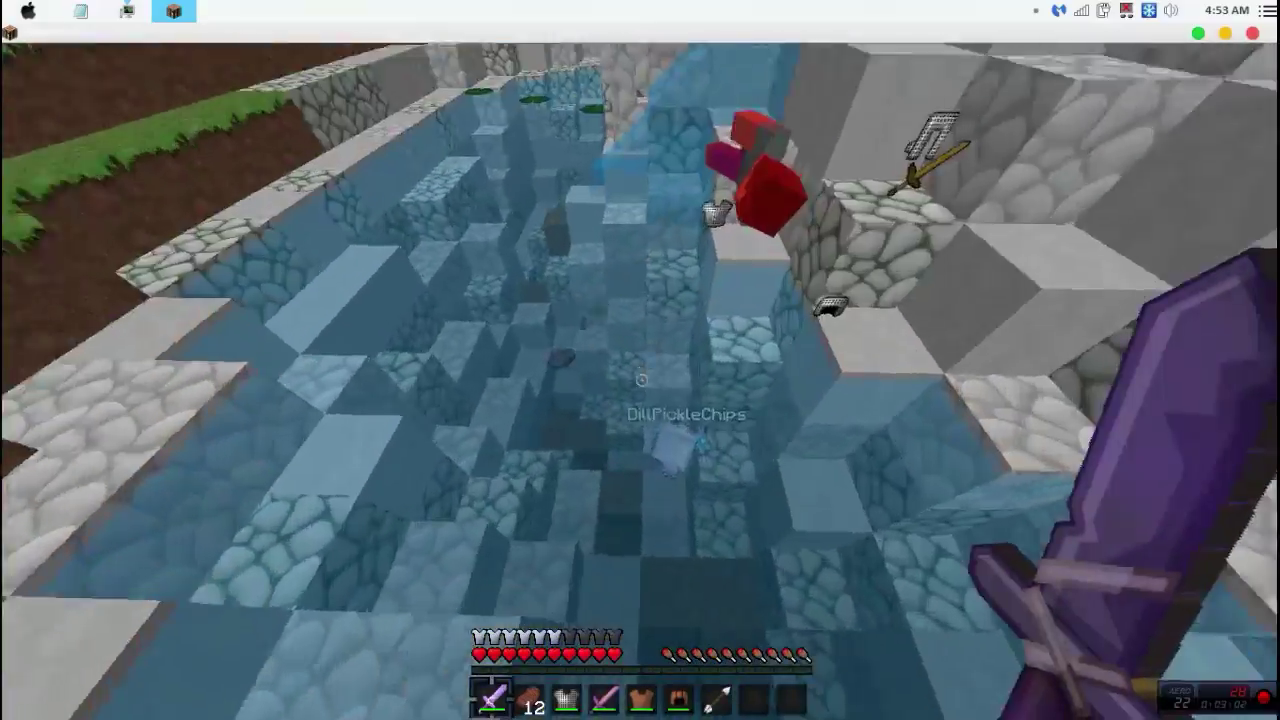
click(642, 380)
click(642, 380)
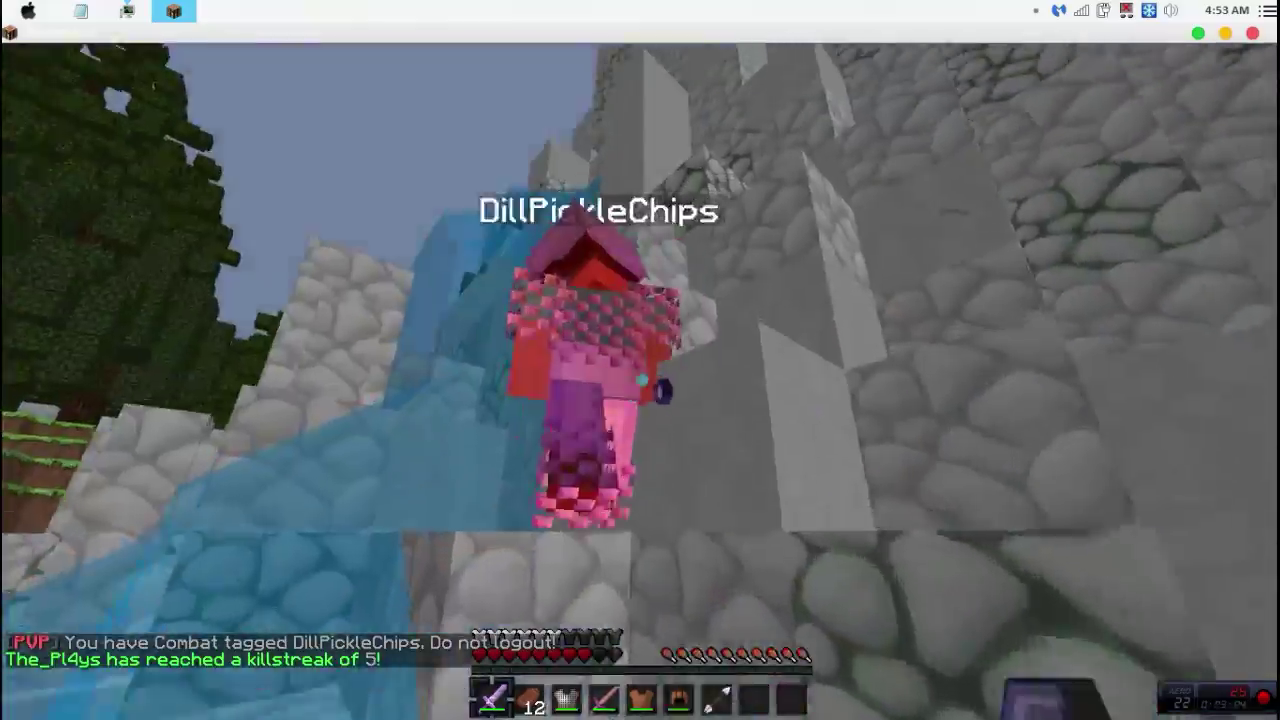
click(642, 380)
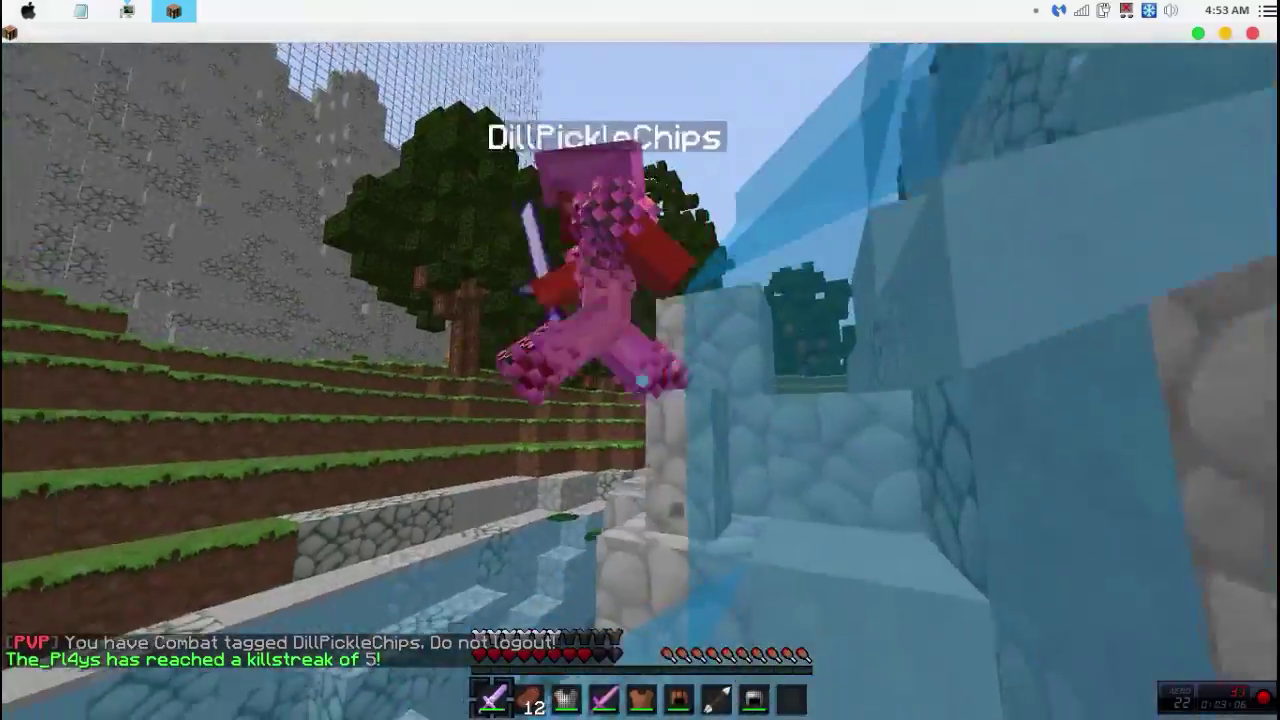
click(642, 380)
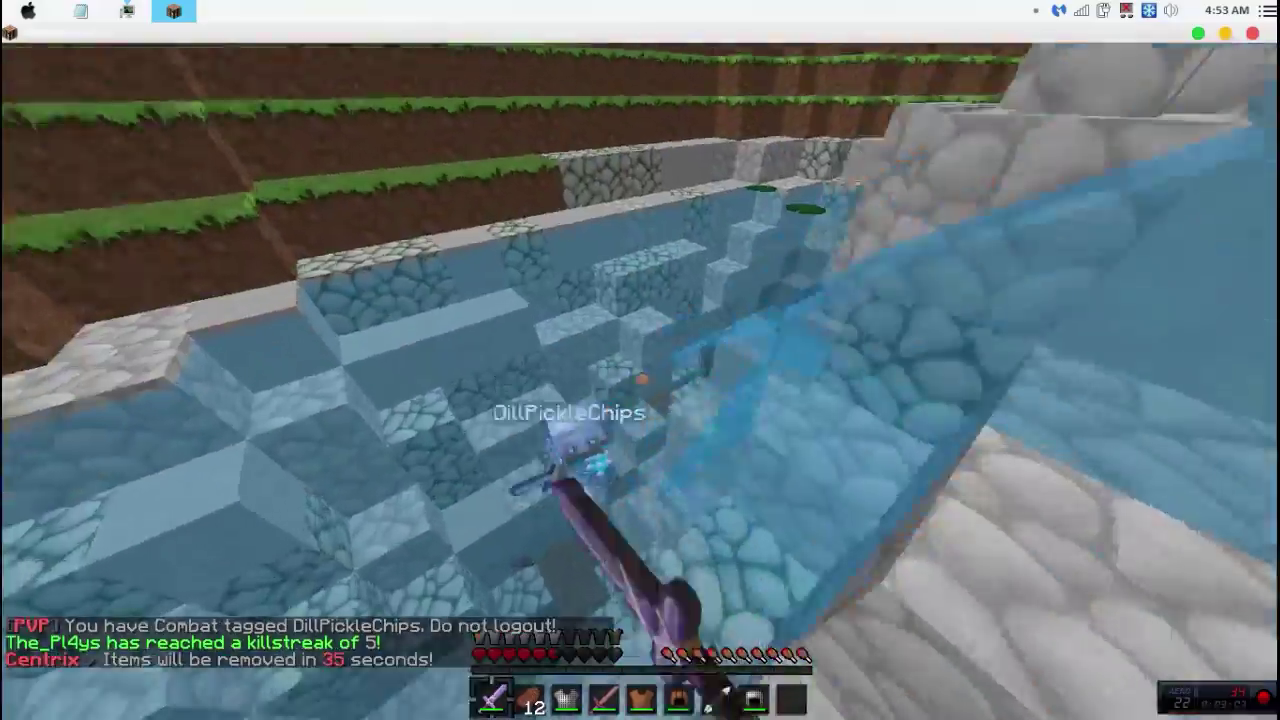
click(642, 380)
click(642, 380)
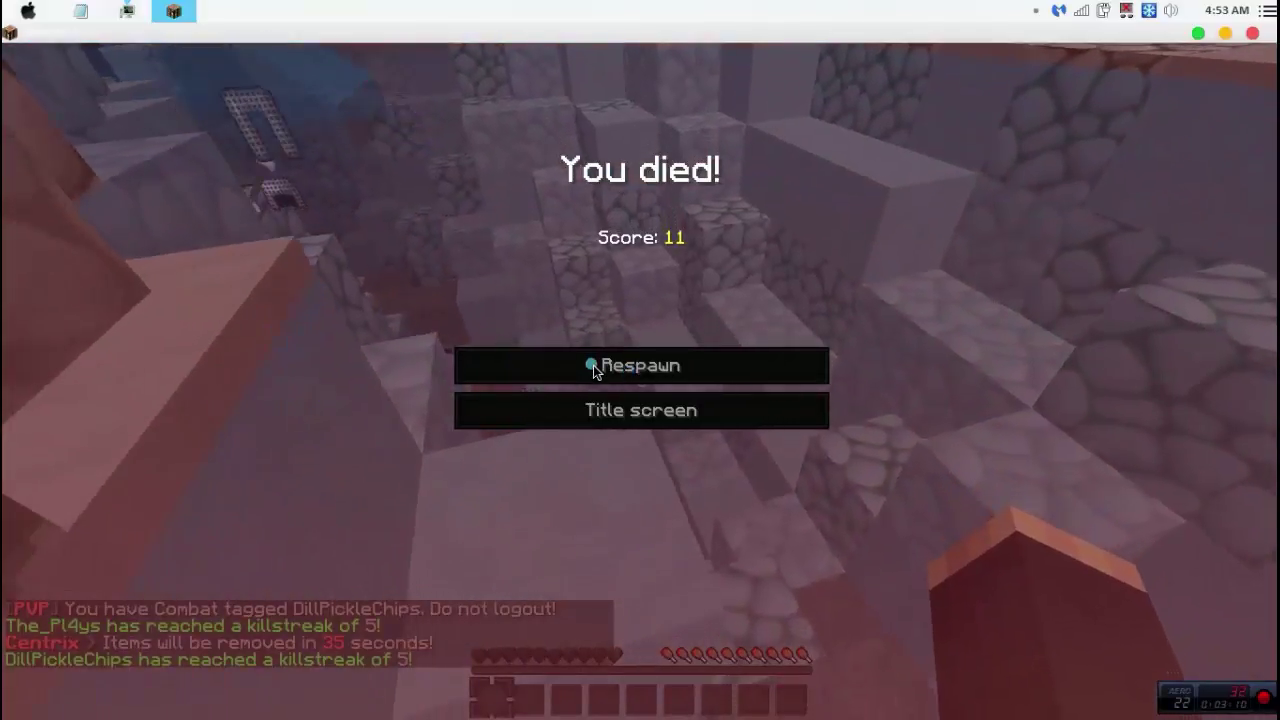
Respawn and choose the Archer kit from the /kit menu
click(594, 366)
text(/kit)
key(Return)
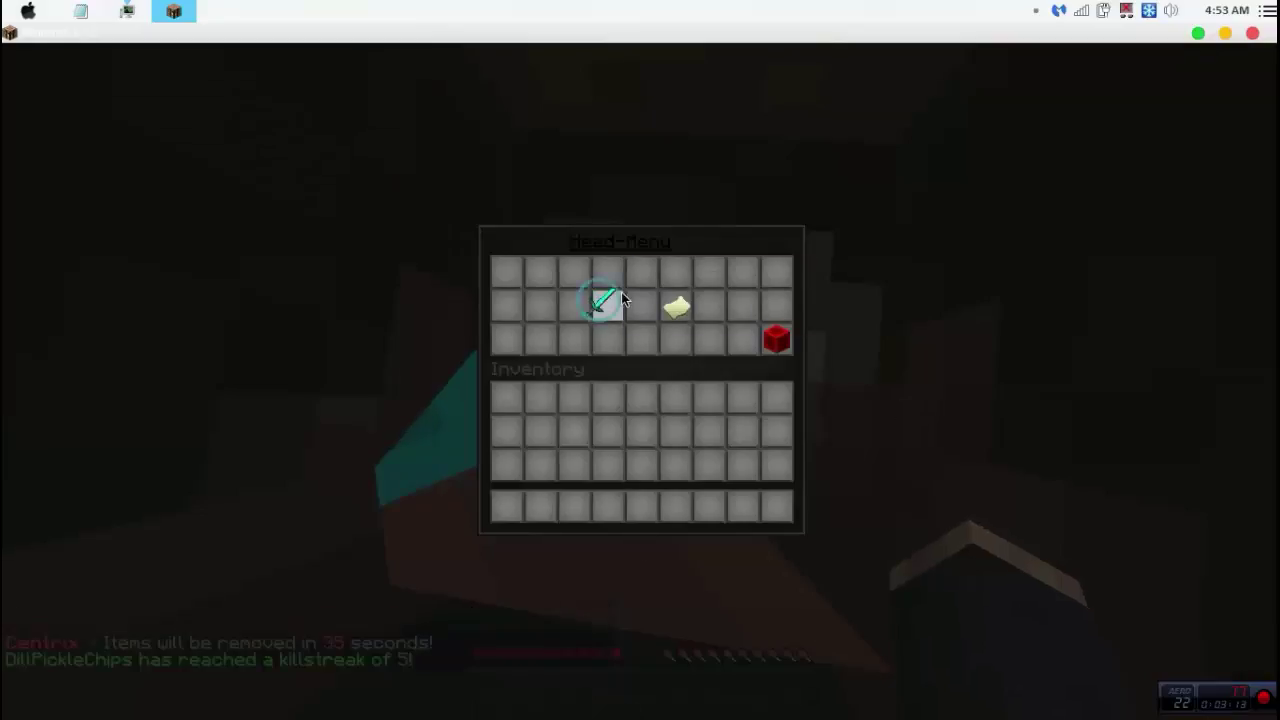
click(621, 298)
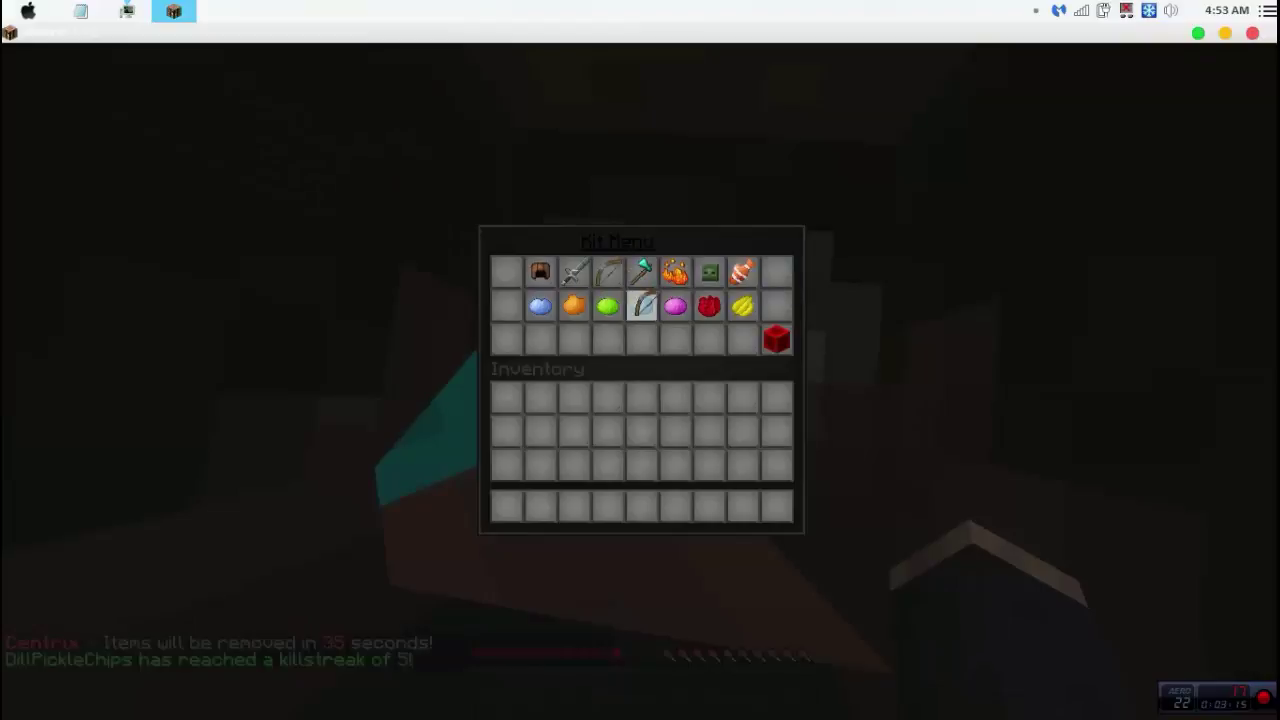
click(643, 305)
Put on the archer kit's chestplate, leggings and boots from the inventory
key(e)
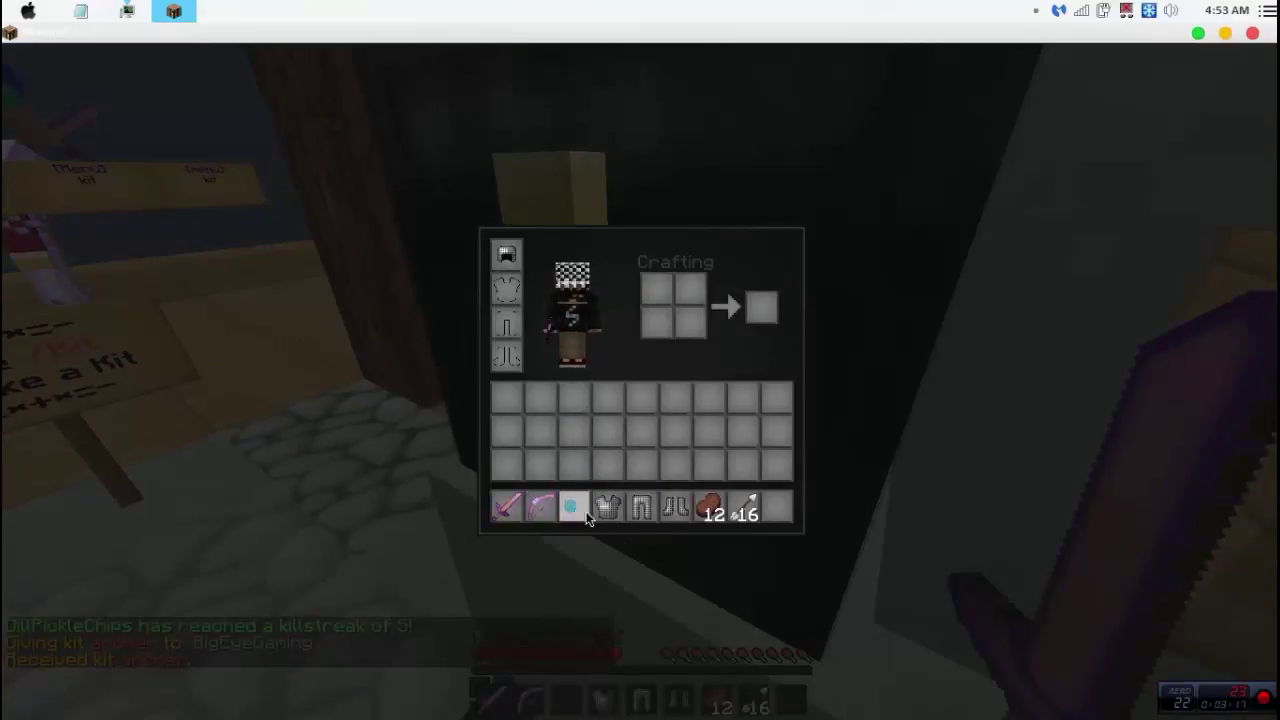
shift+click(607, 507)
shift+click(641, 507)
shift+click(675, 507)
Move the steak to hotbar slot 4 and the 16 arrows to the last slot
click(711, 507)
click(608, 507)
click(575, 507)
click(743, 507)
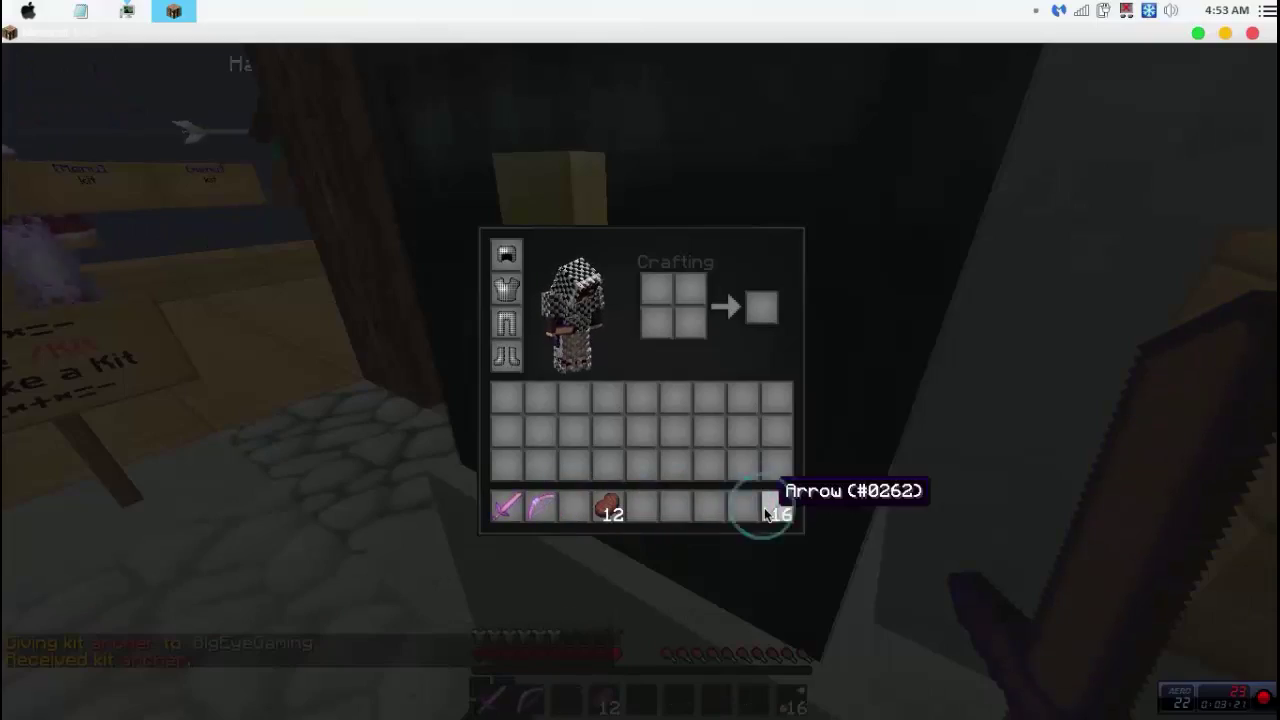
Walk off the plank platform along the cobblestone wall to the grass, briefly showing the F3 overlay
key(e)
key(e)
key(e)
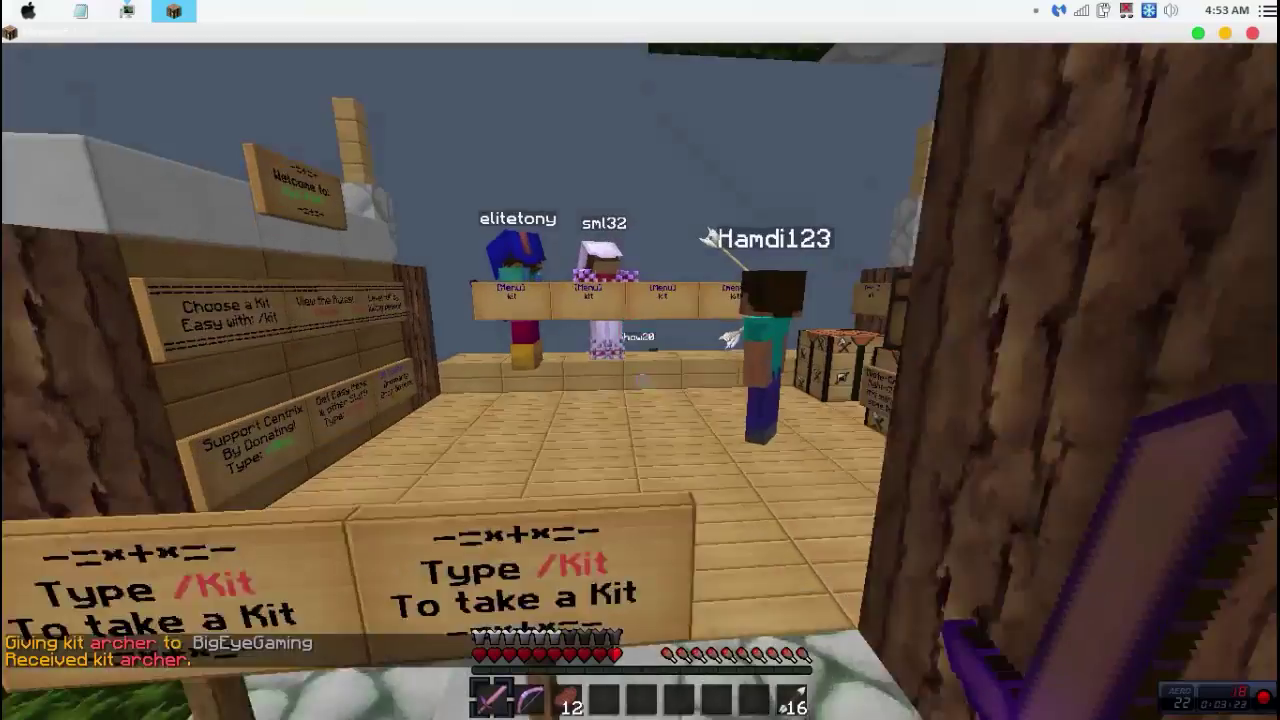
key(w)
key(w)
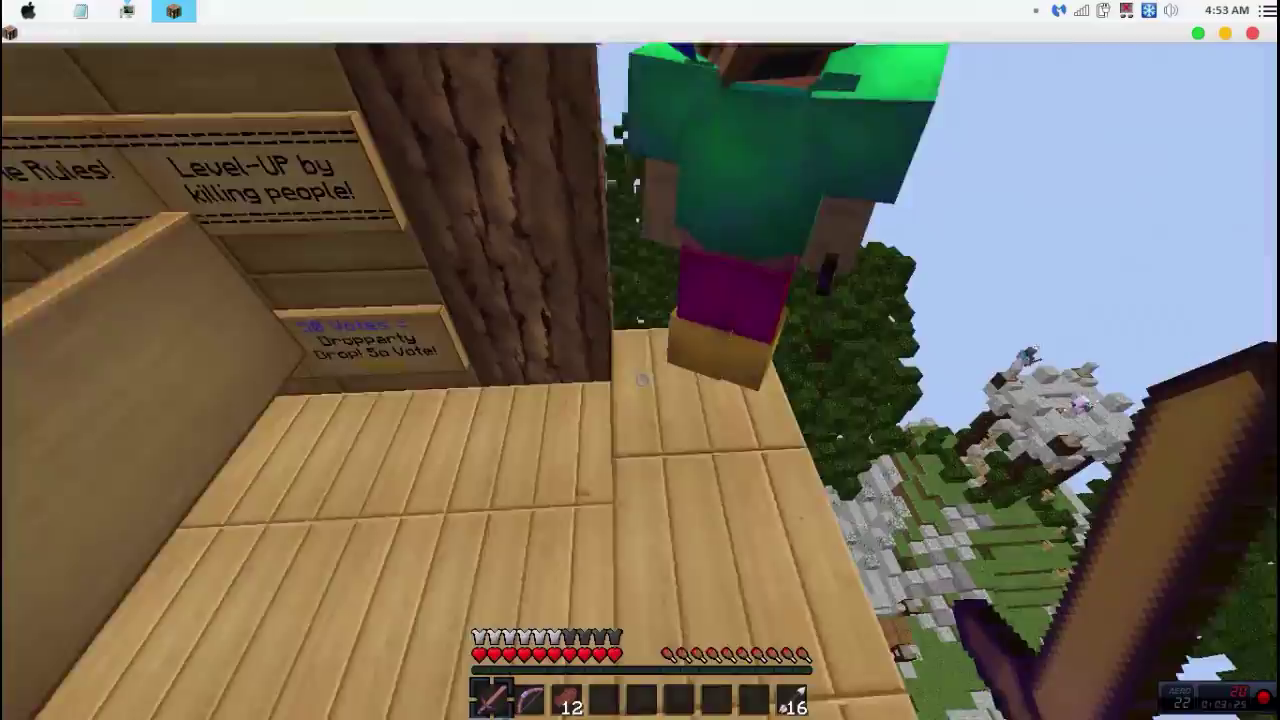
key(w)
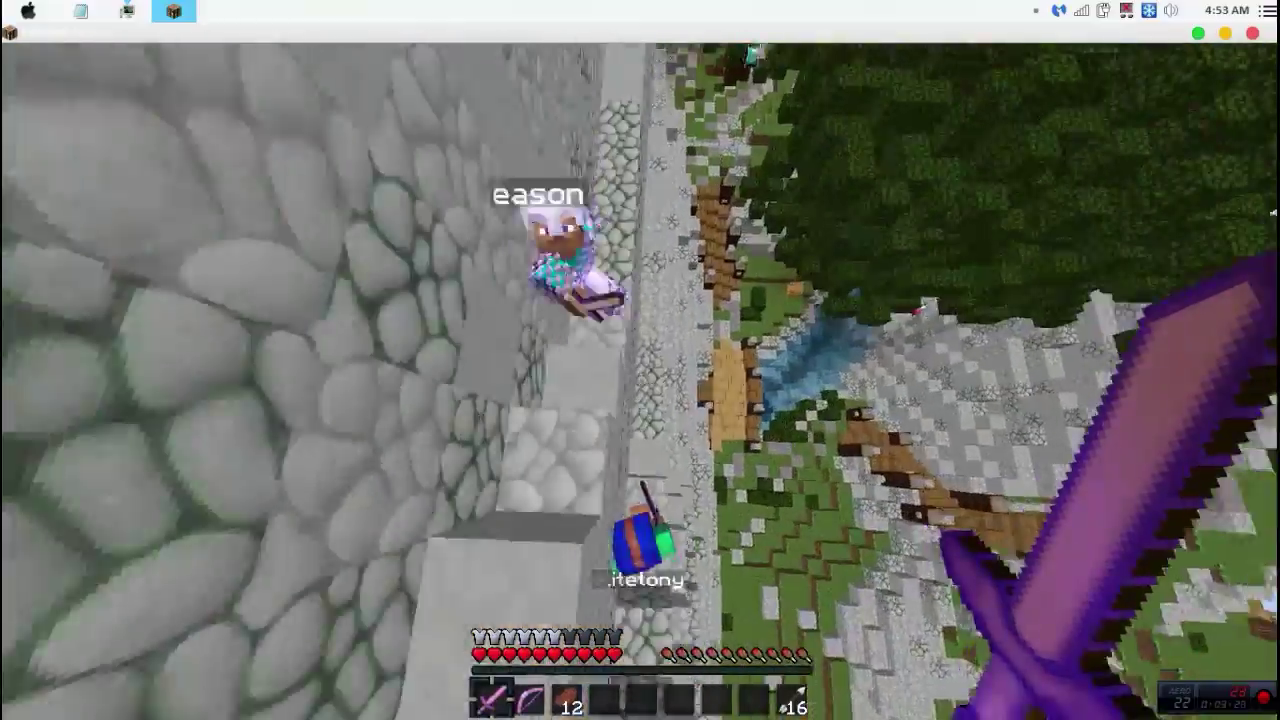
key(F3)
key(w)
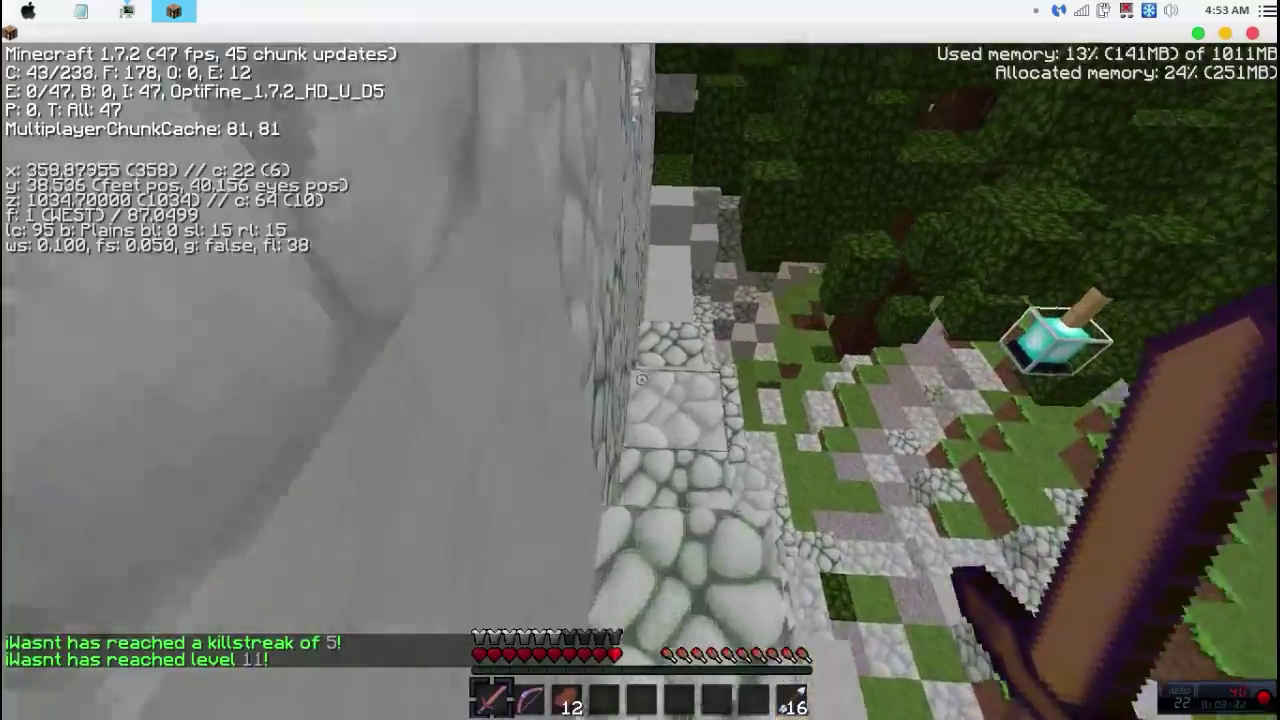
key(F3)
key(w)
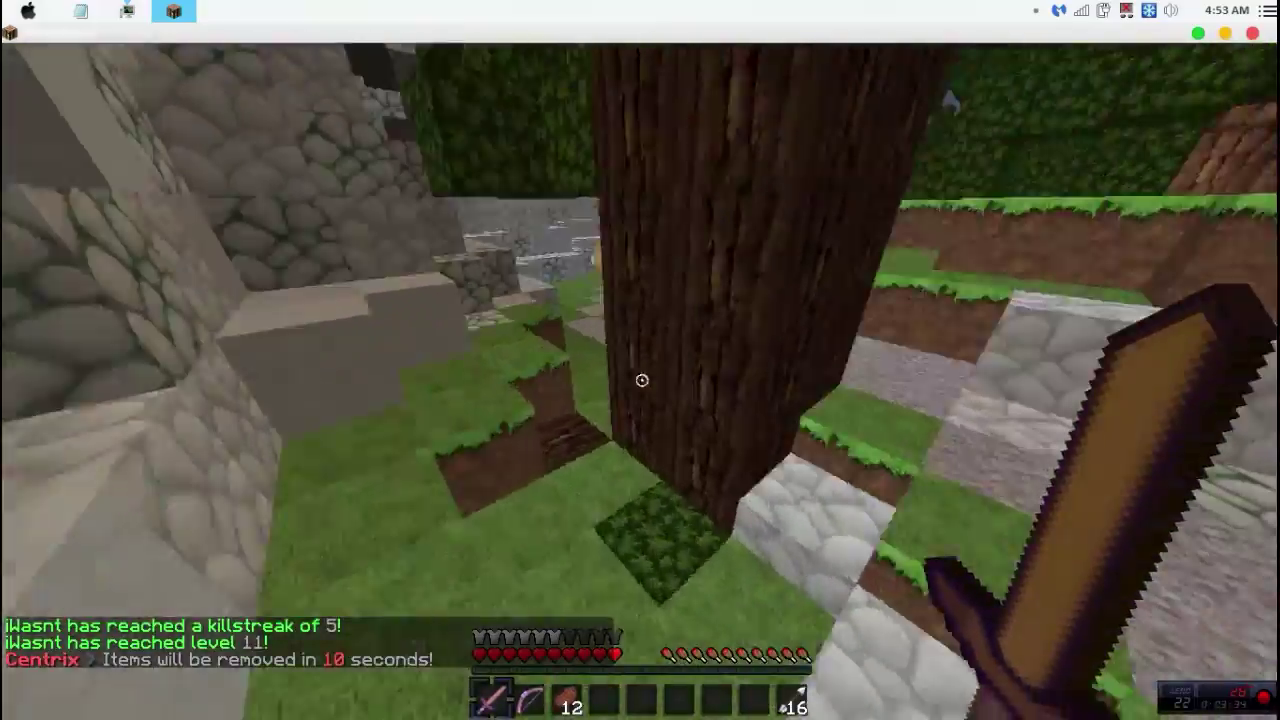
Fire two arrows with the bow, then return to the Wooden Sword
key(2)
right_click(641, 379)
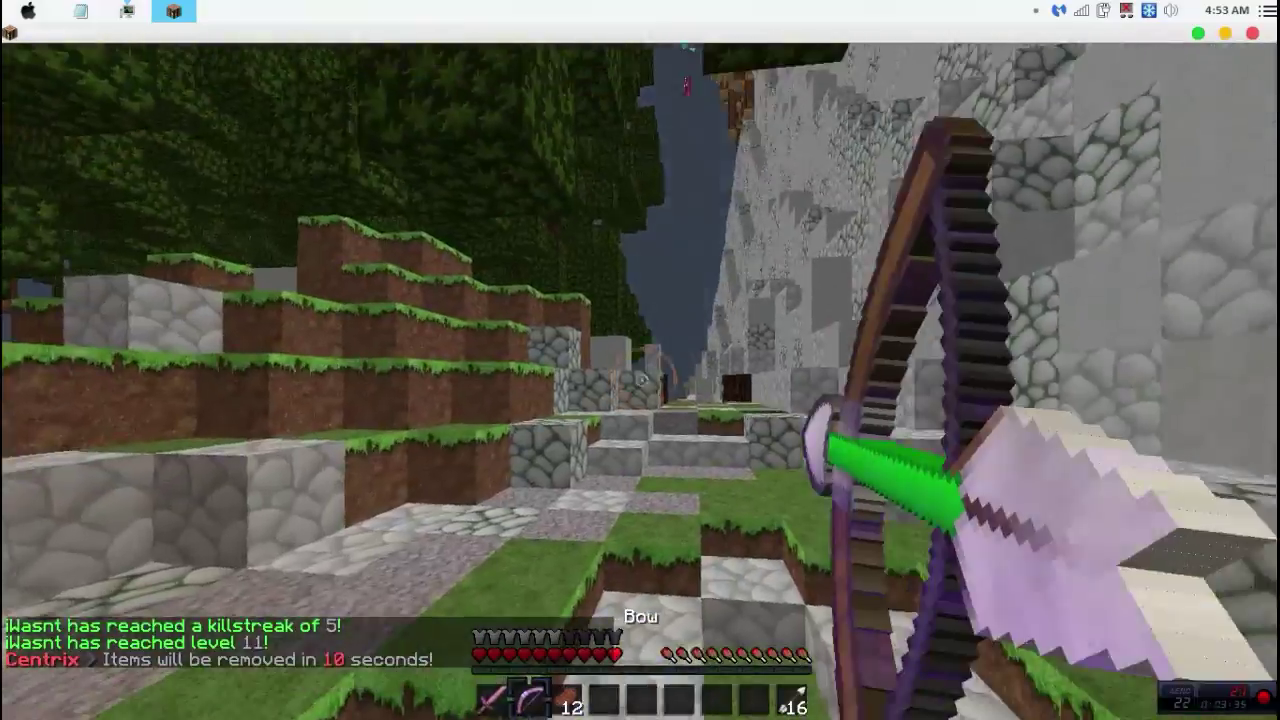
key(w)
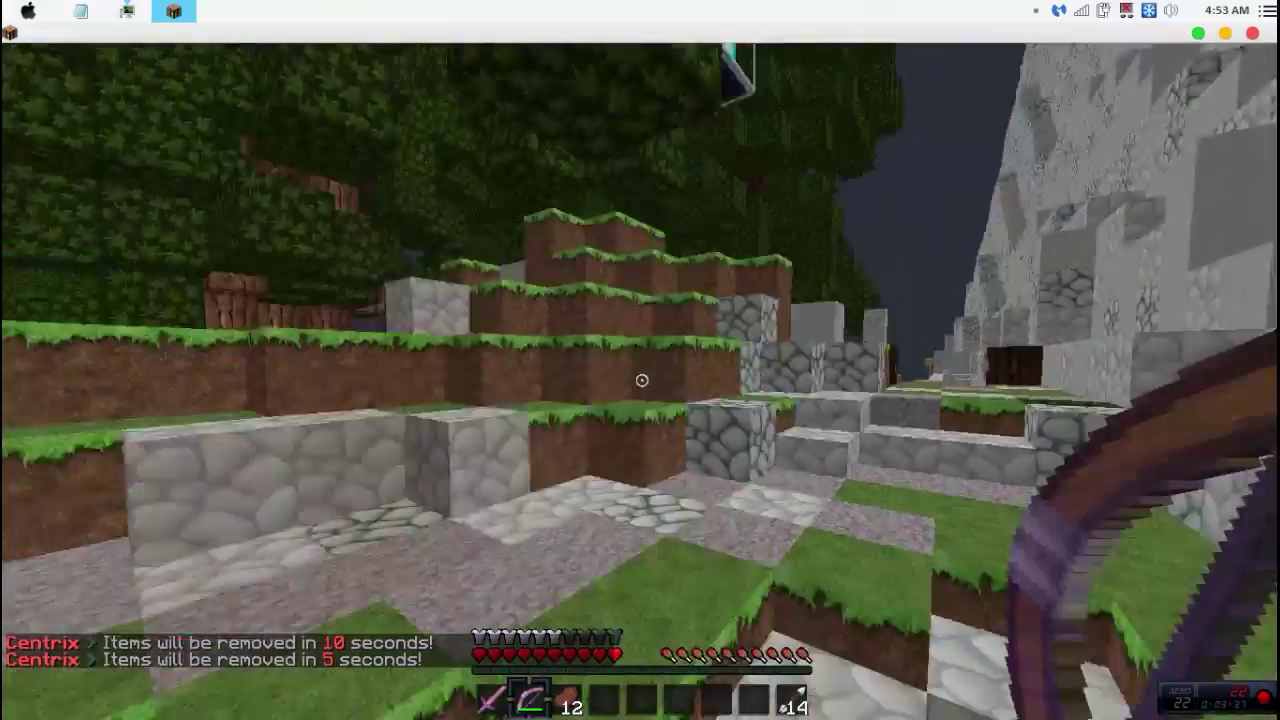
right_click(642, 380)
key(1)
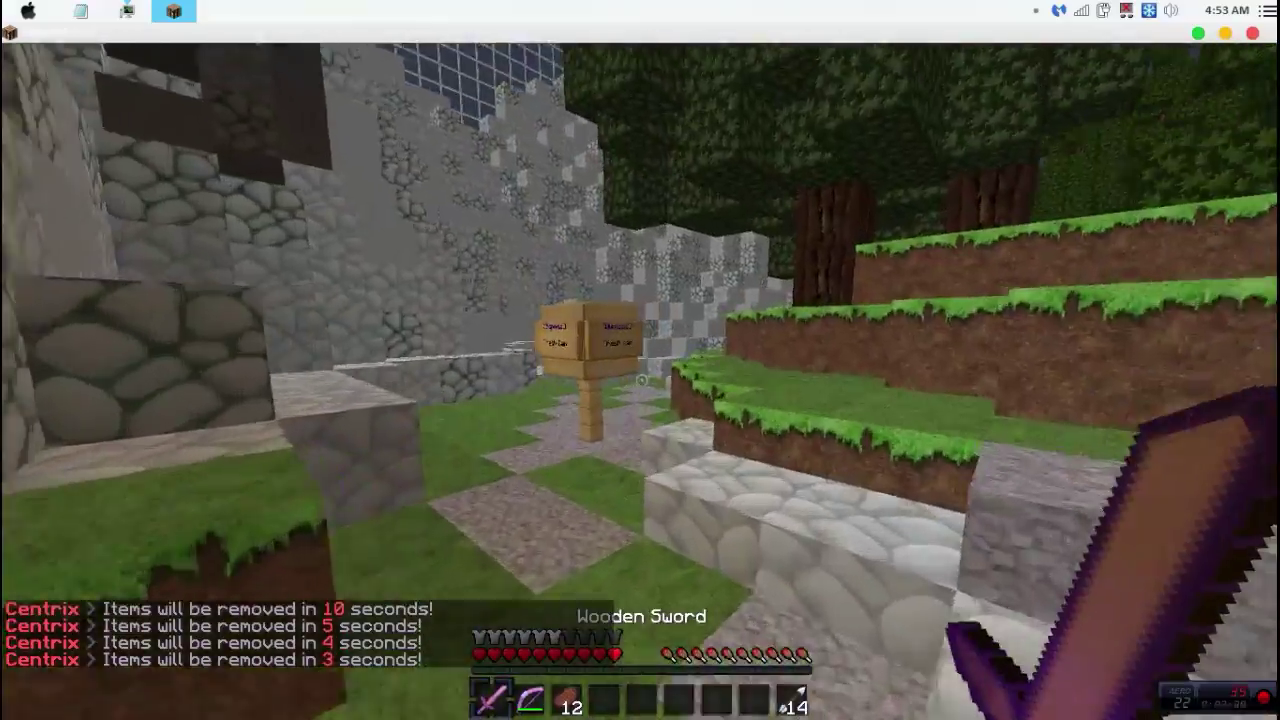
Walk past the signpost along the path and down the grass steps onto the lawn
key(w)
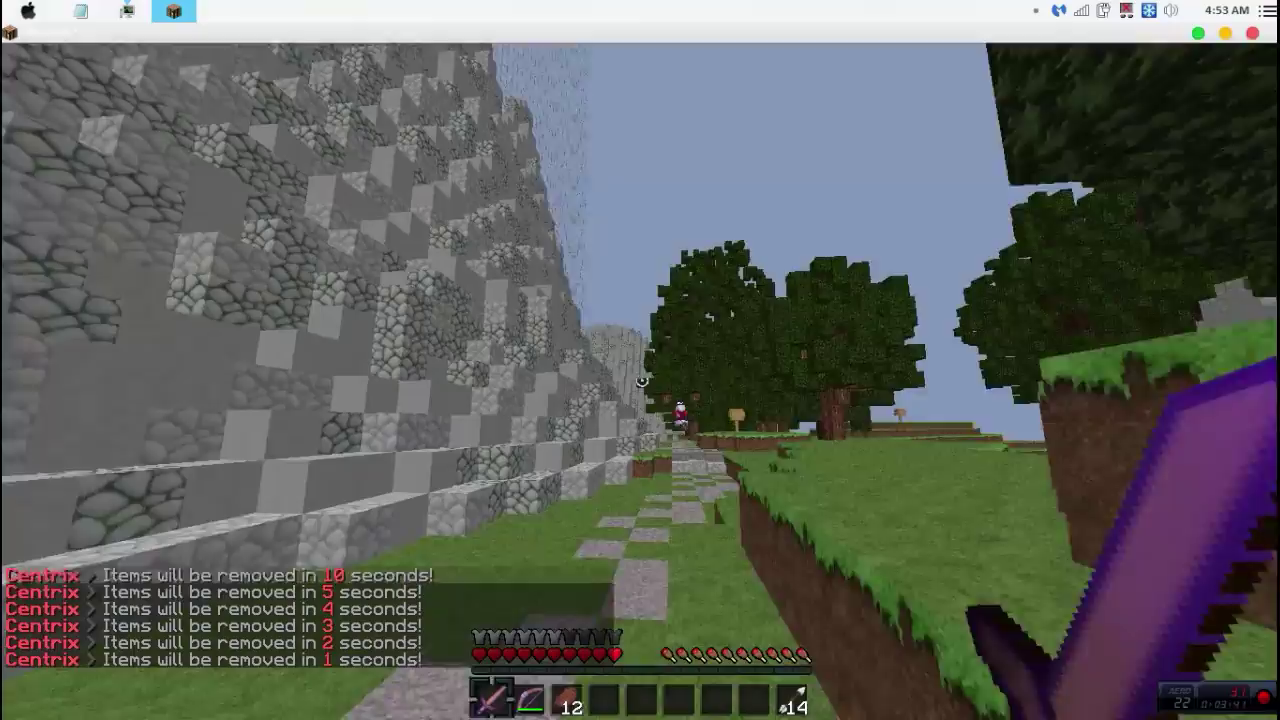
key(3)
key(F3)
key(w)
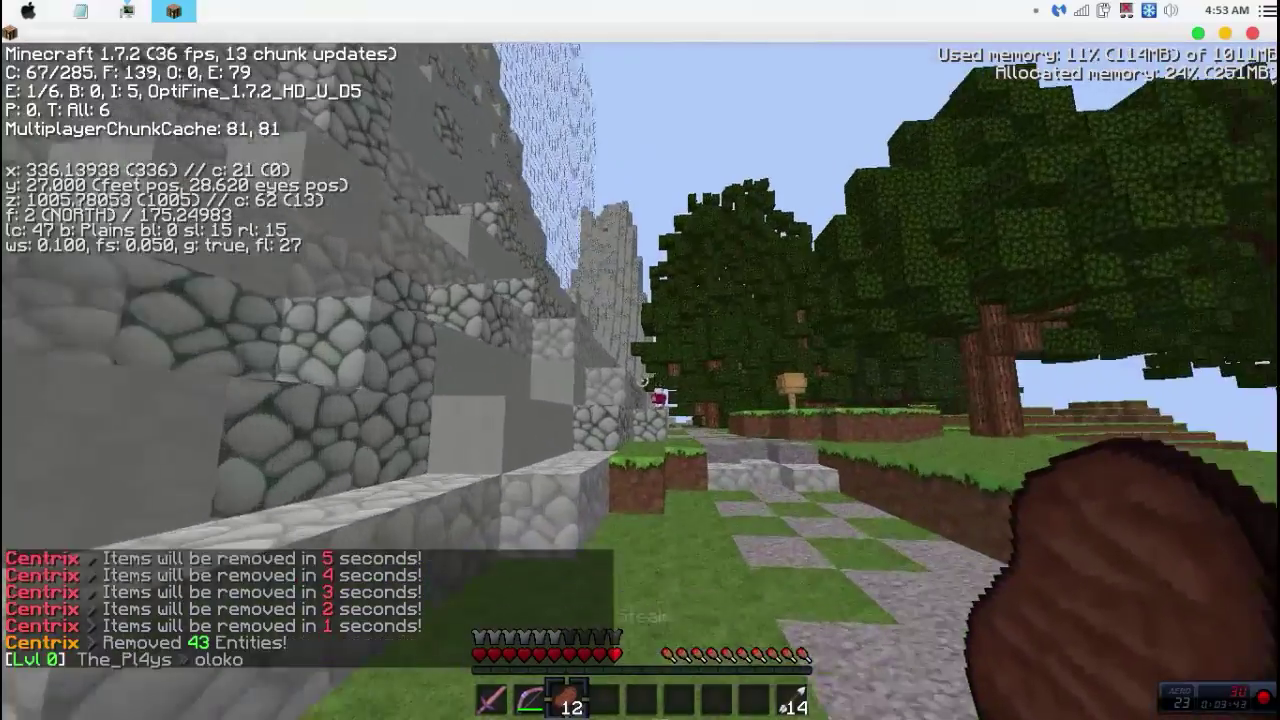
key(1)
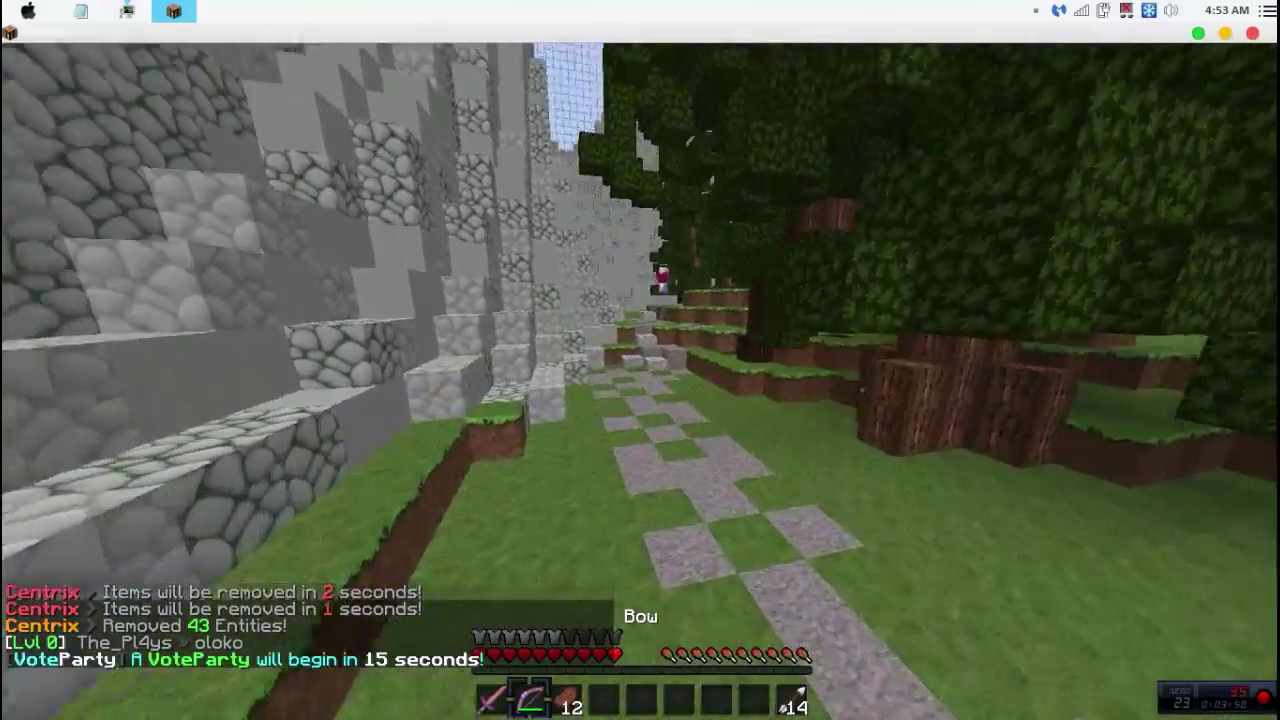
key(w)
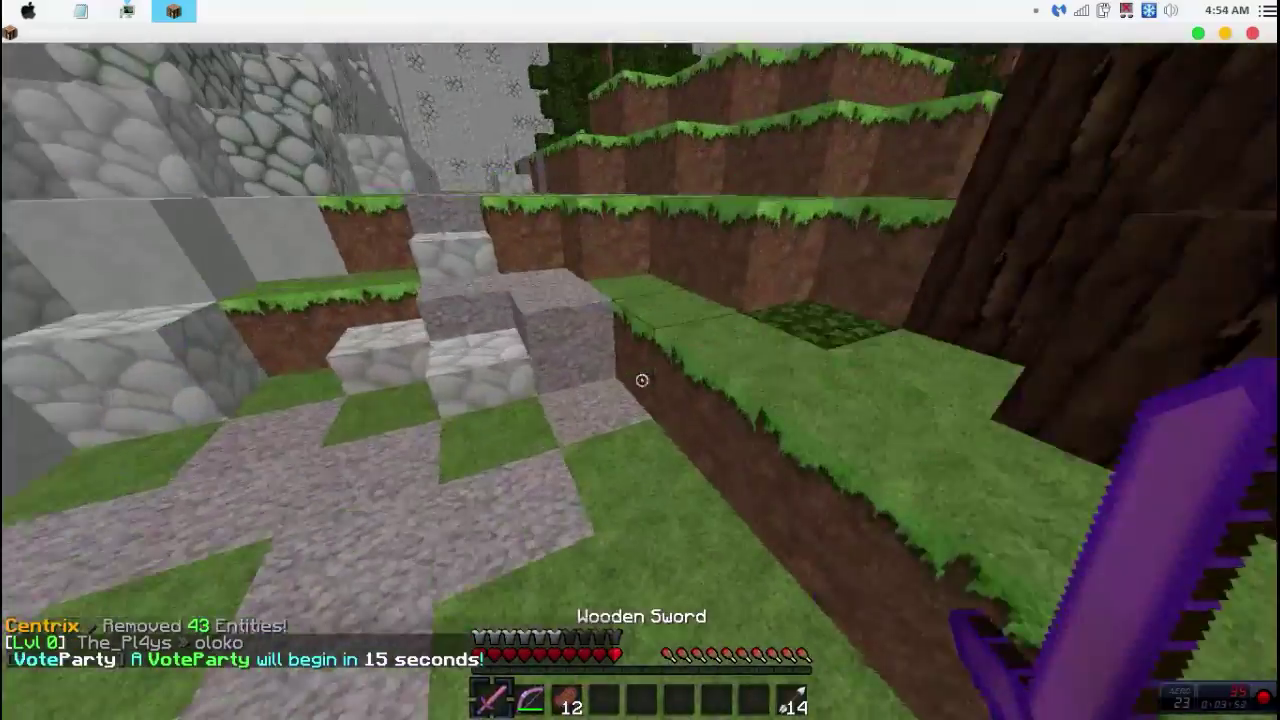
key(w)
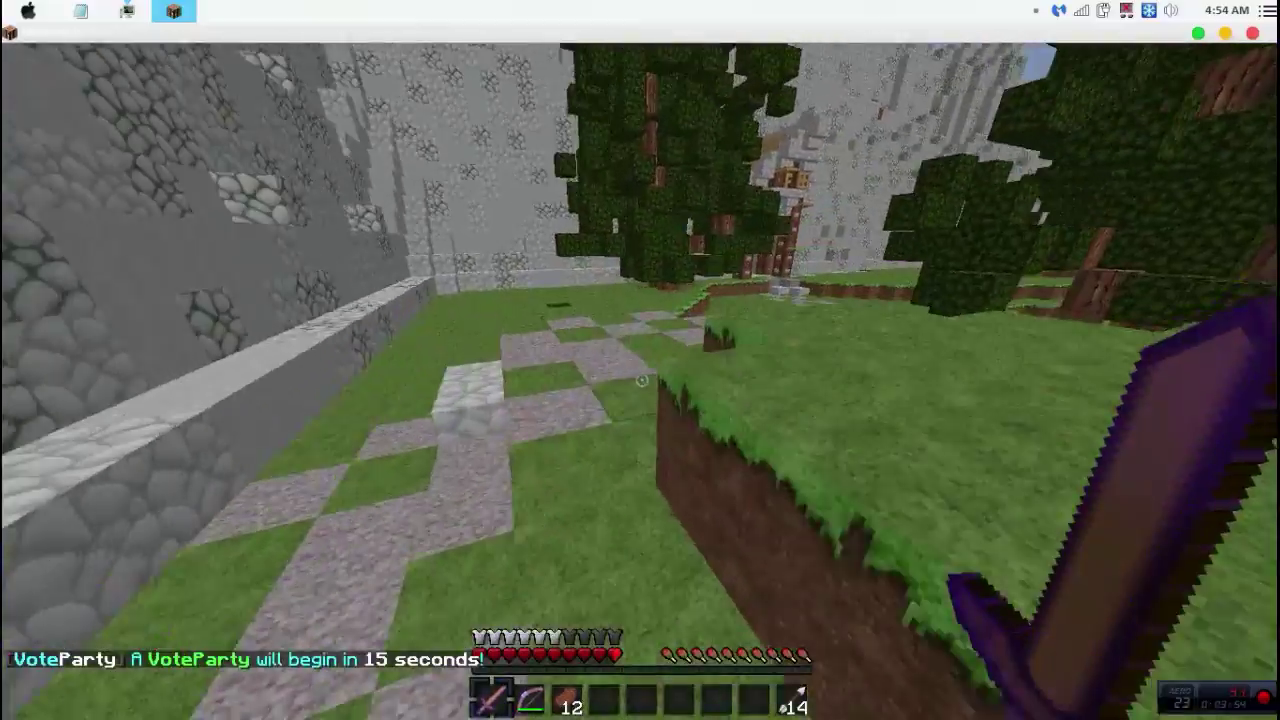